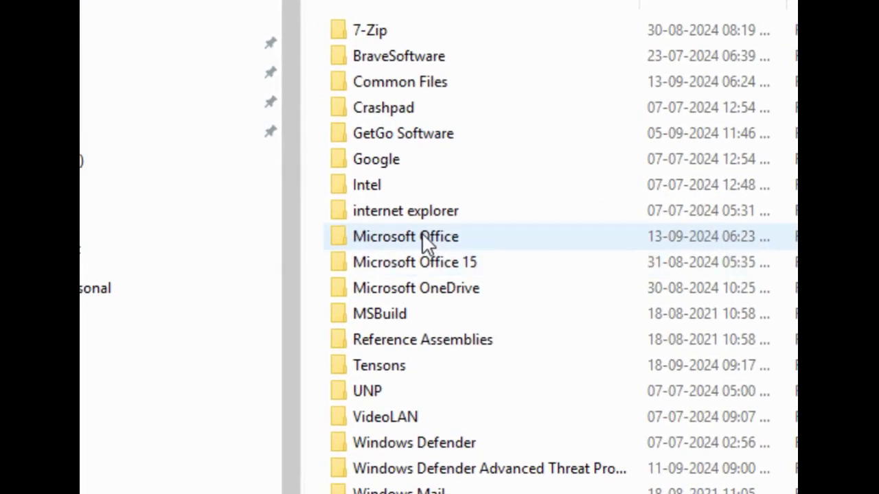
- Open the Office16 folder inside Microsoft Office in Program Files and run OSPPREARM as administrator
{"action": "double_click", "coordinate": [425, 241]}
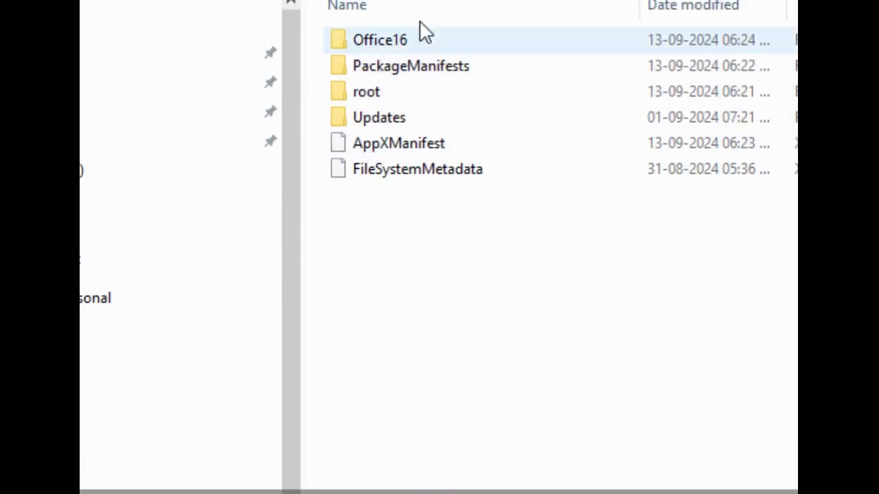
{"action": "double_click", "coordinate": [407, 62]}
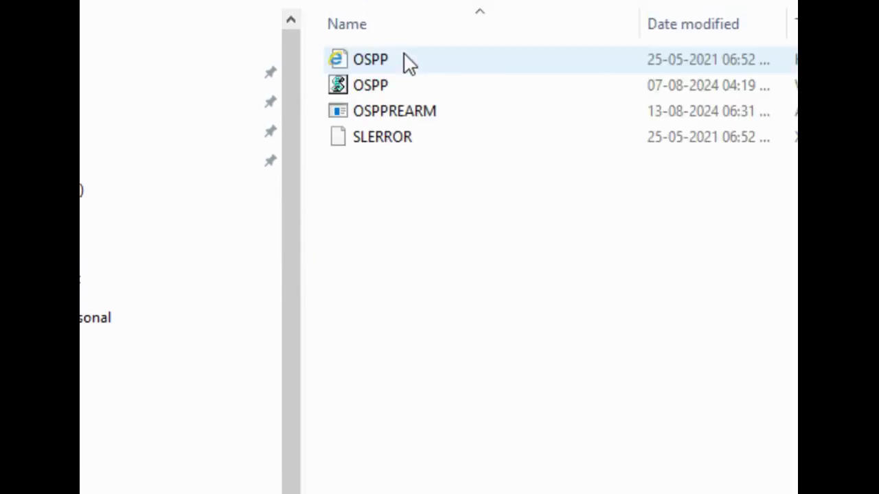
{"action": "right_click", "coordinate": [389, 106]}
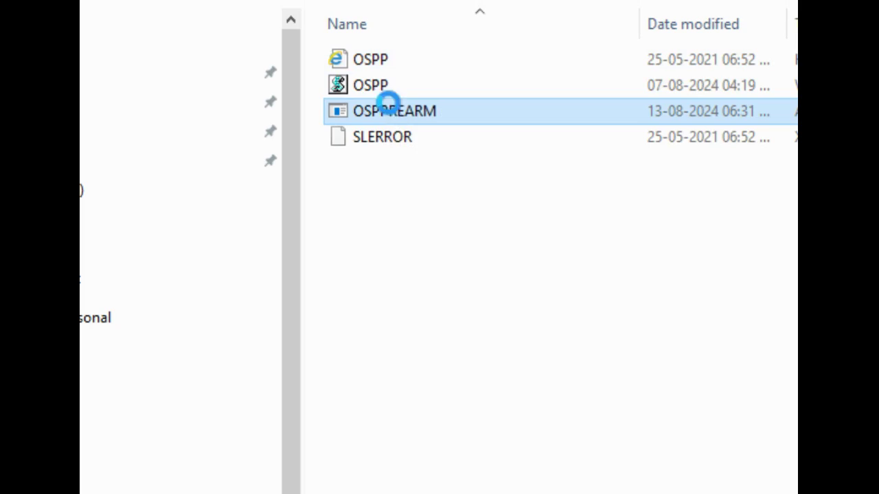
{"action": "left_click", "coordinate": [438, 147]}
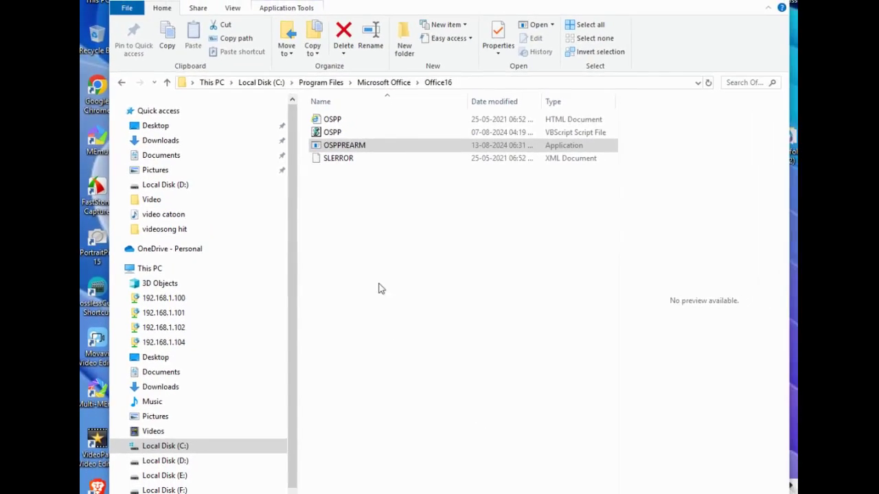
- Run the OSPPREARM application as administrator three more times
{"action": "right_click", "coordinate": [342, 148]}
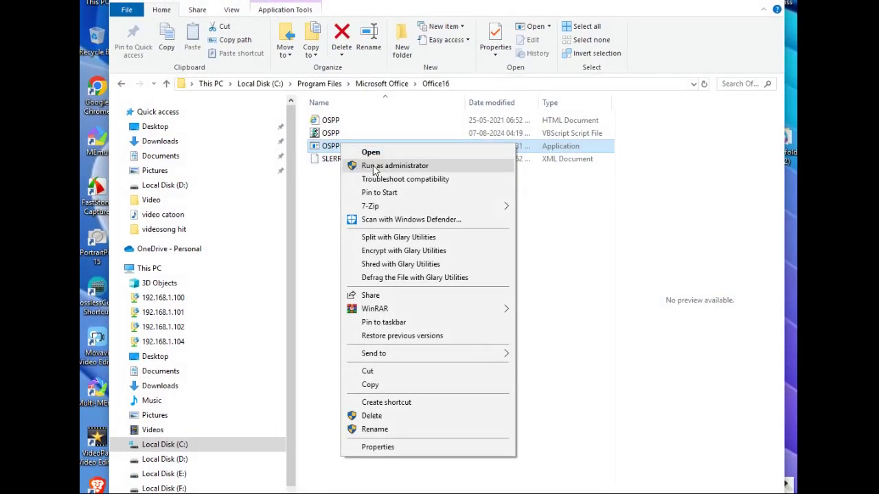
{"action": "left_click", "coordinate": [350, 166]}
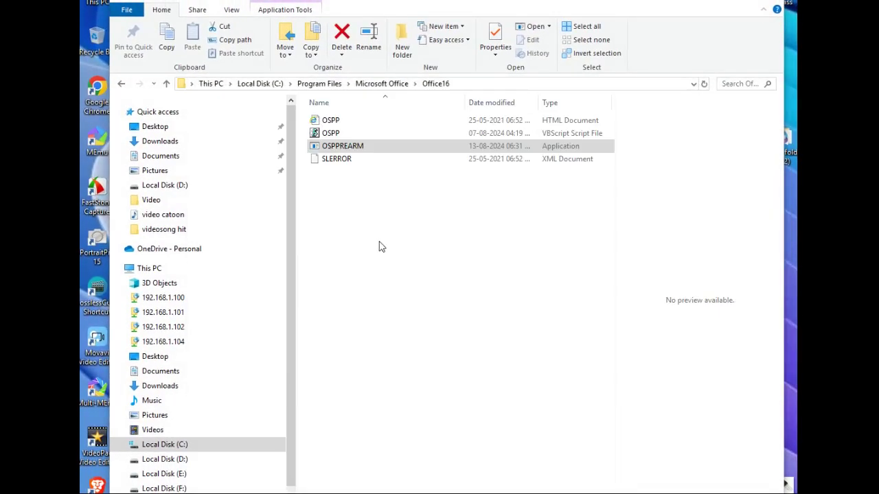
{"action": "right_click", "coordinate": [340, 150]}
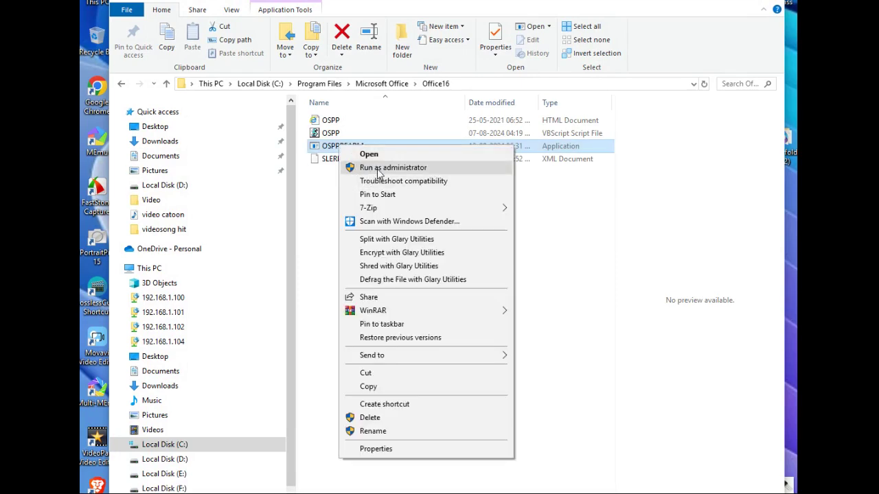
{"action": "left_click", "coordinate": [360, 167]}
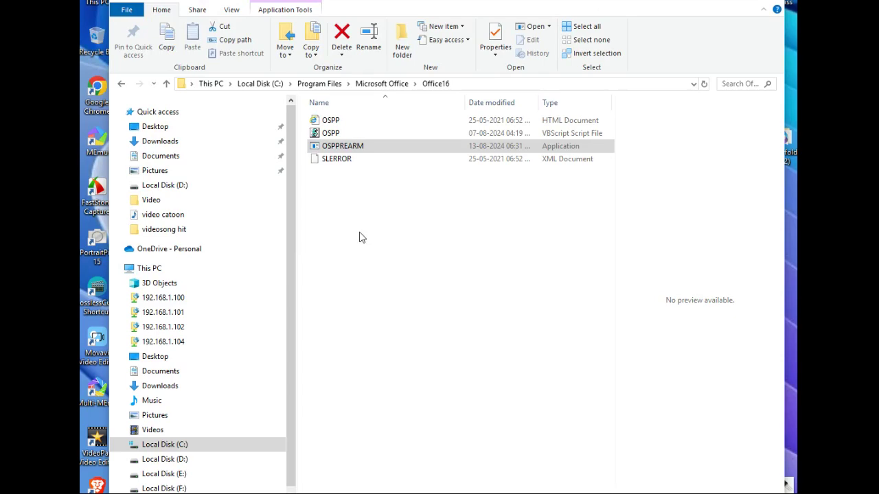
{"action": "right_click", "coordinate": [347, 146]}
{"action": "left_click", "coordinate": [378, 169]}
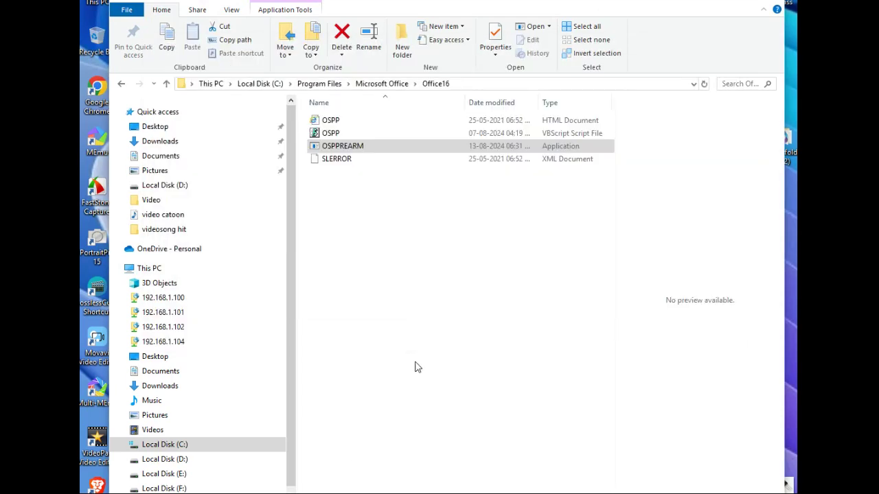
- Launch PowerPoint to check its activation status, dismiss the Activation Wizard and close the program
{"action": "key", "text": "super+s"}
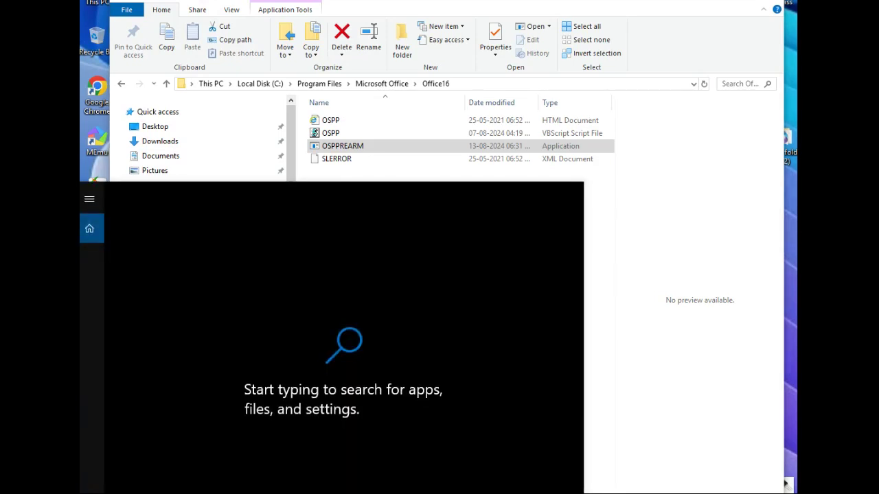
{"action": "type", "text": "pow"}
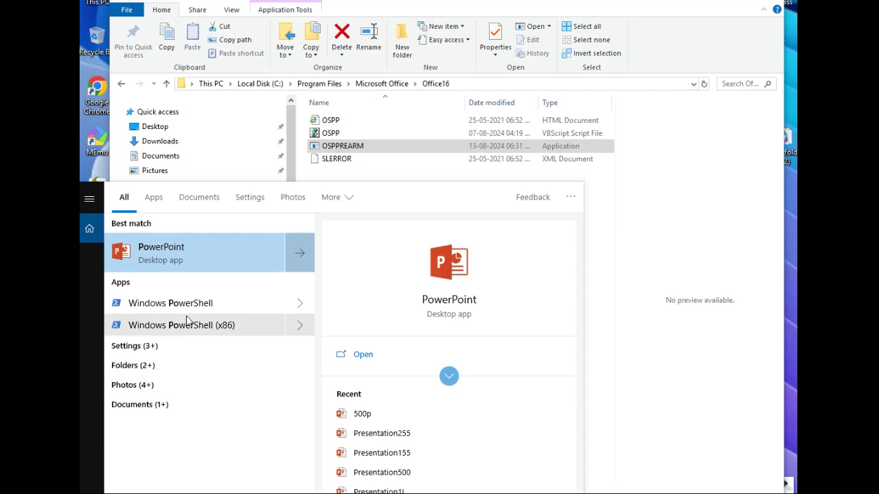
{"action": "key", "text": "Return"}
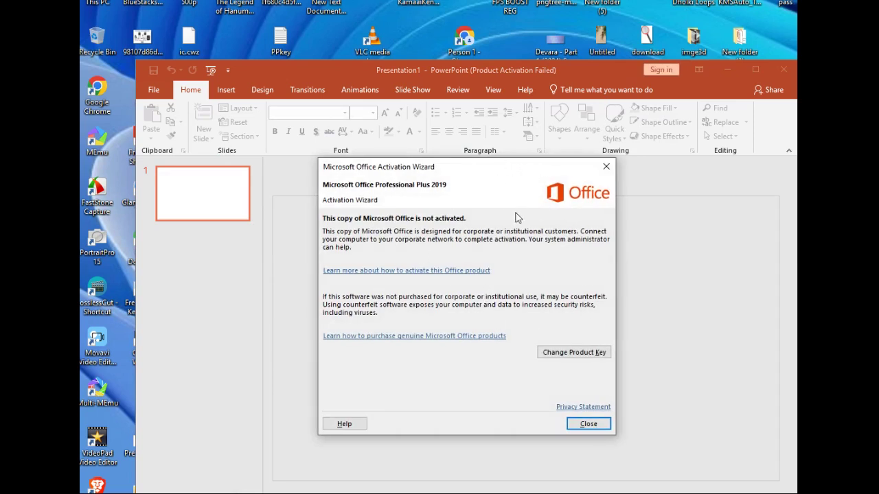
{"action": "left_click", "coordinate": [600, 175]}
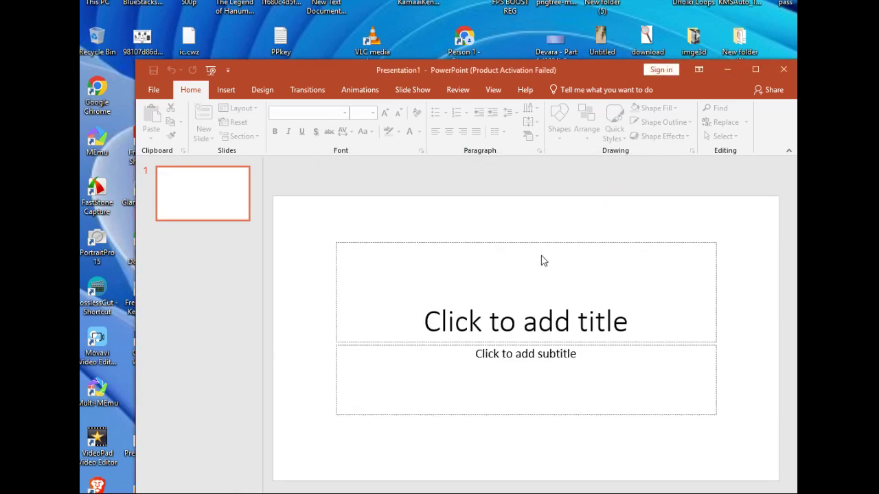
{"action": "left_click", "coordinate": [788, 70]}
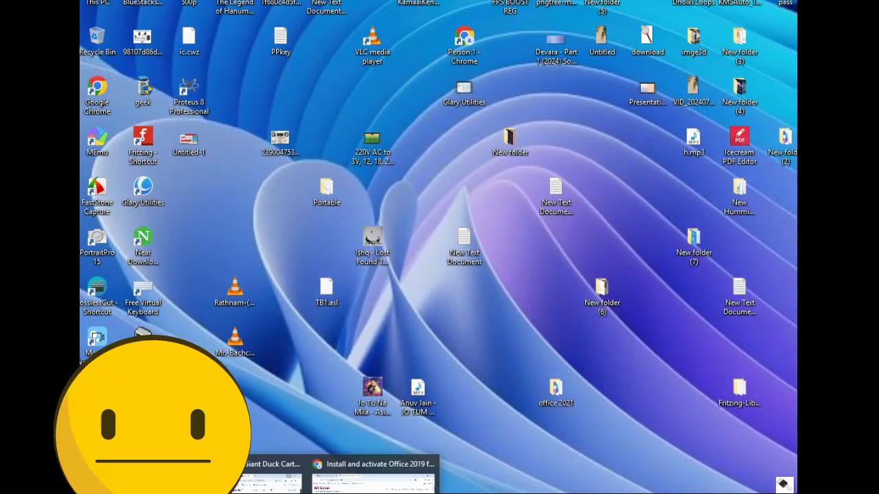
- Switch to the Office 2019 guide in Chrome and highlight its address, msguides.com/office-2019
{"action": "left_click", "coordinate": [342, 466]}
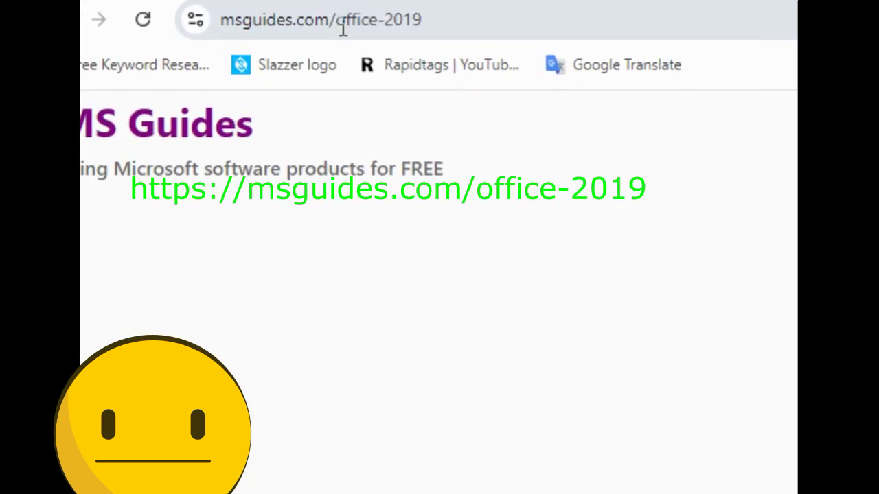
{"action": "left_click_drag", "start_coordinate": [453, 24], "coordinate": [221, 26]}
{"action": "left_click", "coordinate": [431, 31]}
{"action": "left_click_drag", "start_coordinate": [479, 33], "coordinate": [196, 13]}
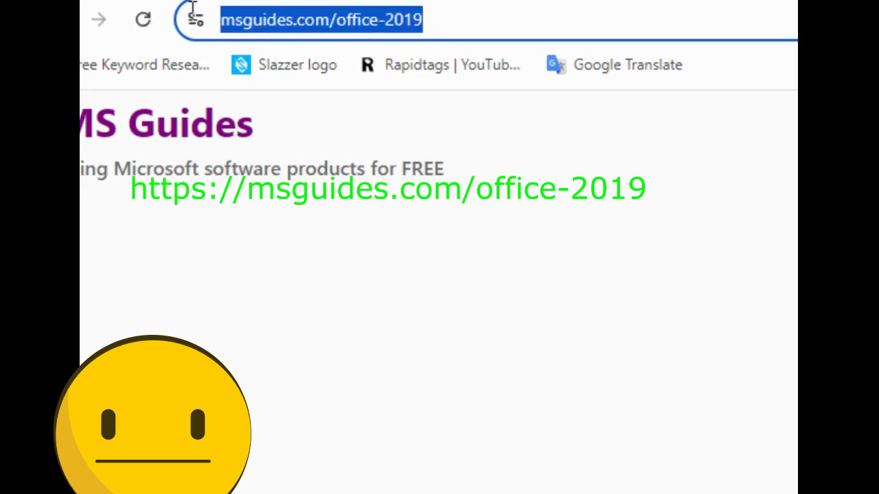
{"action": "left_click", "coordinate": [454, 42]}
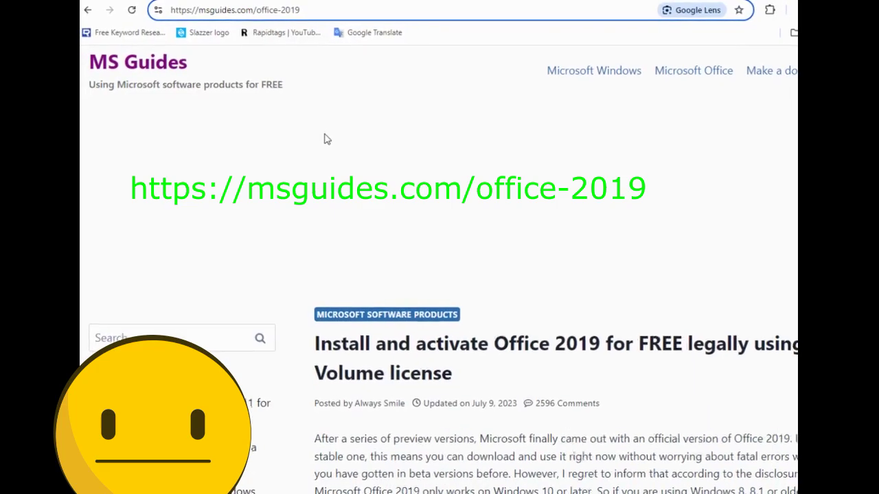
- Examine the guide's installation section and its manual command-prompt instructions for activating Office 2019 with a KMS license
{"action": "scroll", "coordinate": [330, 150], "scroll_direction": "down", "scroll_amount": 3}
{"action": "scroll", "coordinate": [330, 149], "scroll_direction": "down", "scroll_amount": 20}
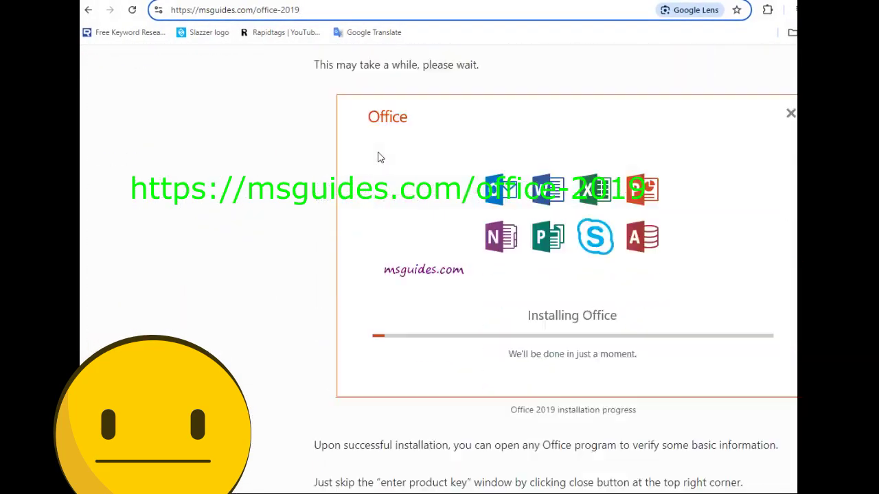
{"action": "scroll", "coordinate": [377, 158], "scroll_direction": "down", "scroll_amount": 20}
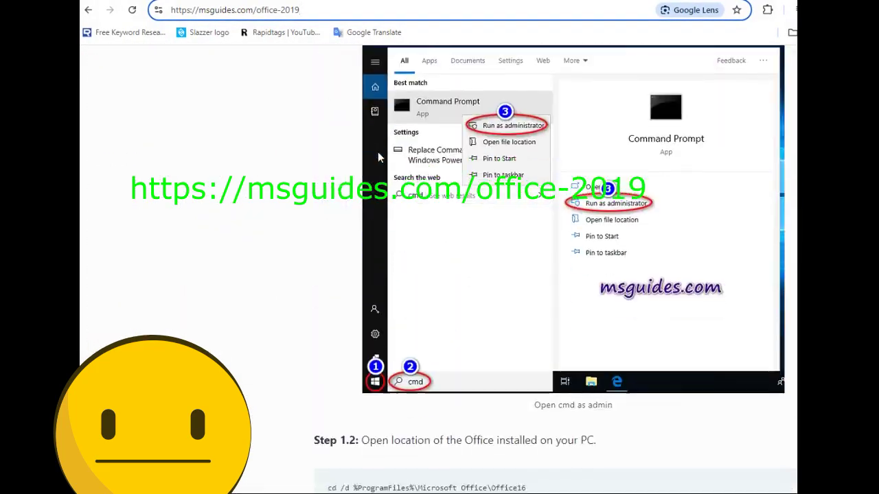
{"action": "scroll", "coordinate": [377, 157], "scroll_direction": "down", "scroll_amount": 10}
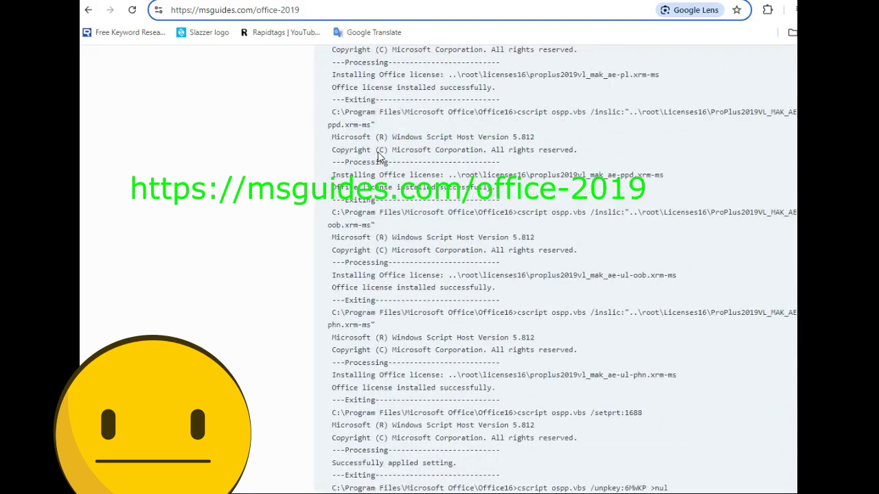
{"action": "scroll", "coordinate": [378, 157], "scroll_direction": "up", "scroll_amount": 12}
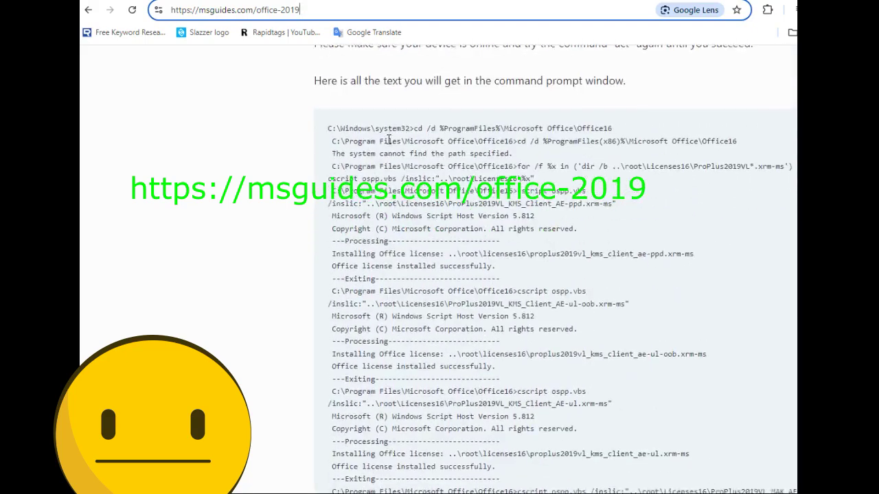
{"action": "scroll", "coordinate": [388, 137], "scroll_direction": "down", "scroll_amount": 2}
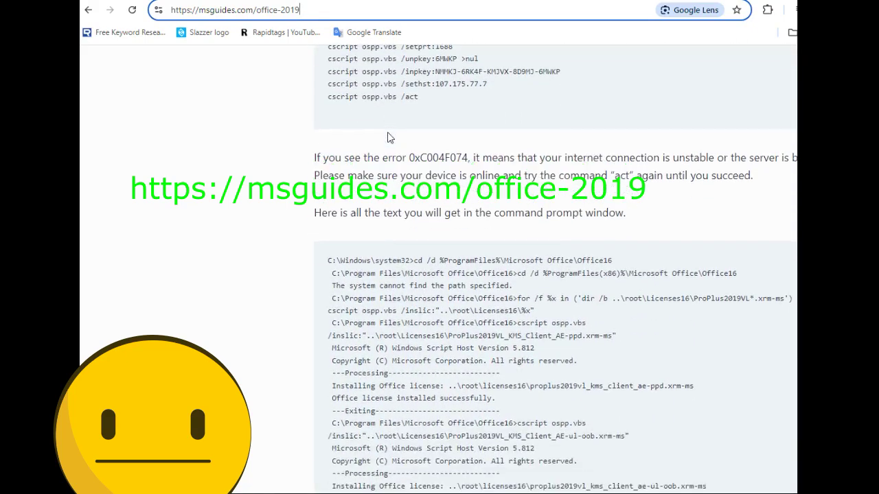
{"action": "scroll", "coordinate": [388, 137], "scroll_direction": "up", "scroll_amount": 5}
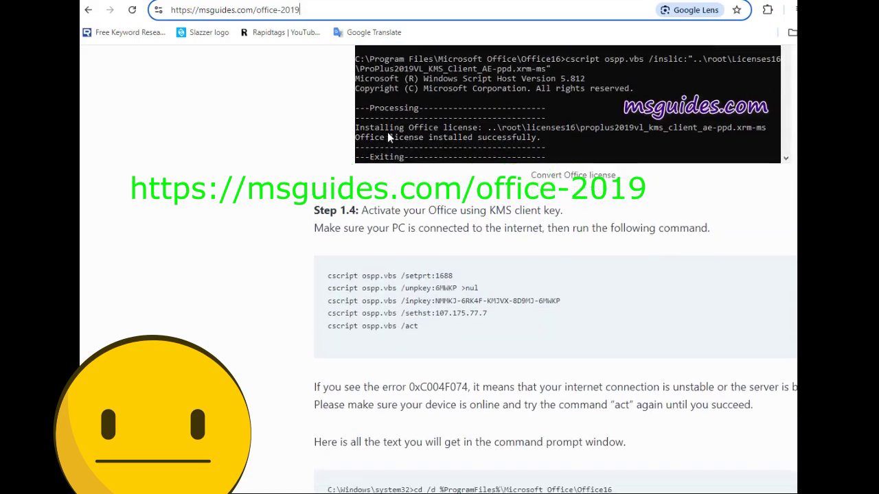
{"action": "scroll", "coordinate": [387, 138], "scroll_direction": "down", "scroll_amount": 9}
{"action": "scroll", "coordinate": [387, 137], "scroll_direction": "up", "scroll_amount": 5}
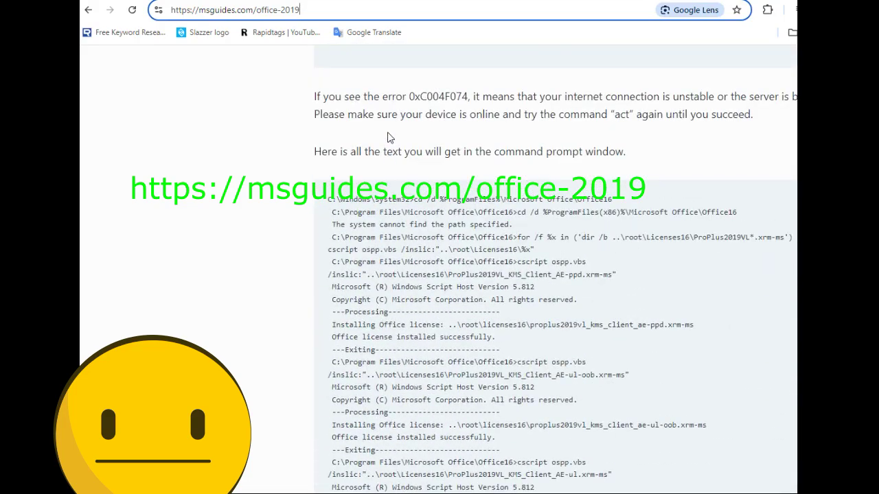
{"action": "scroll", "coordinate": [387, 137], "scroll_direction": "down", "scroll_amount": 15}
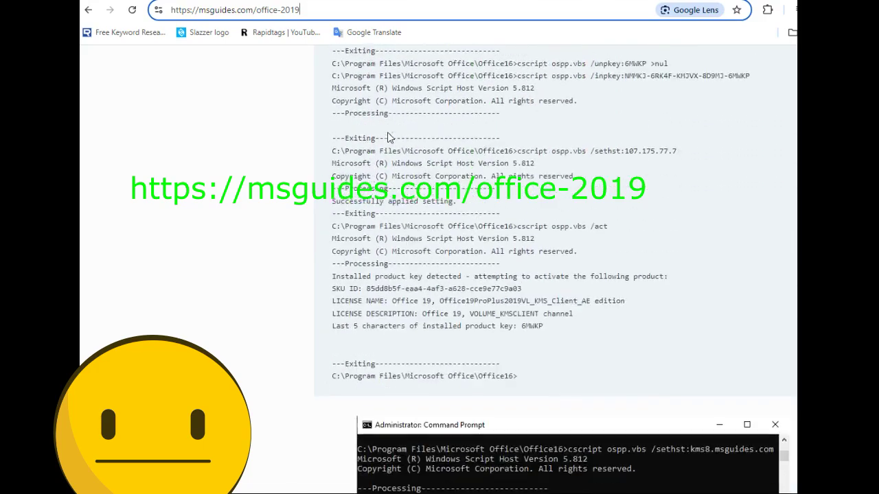
{"action": "scroll", "coordinate": [388, 137], "scroll_direction": "down", "scroll_amount": 13}
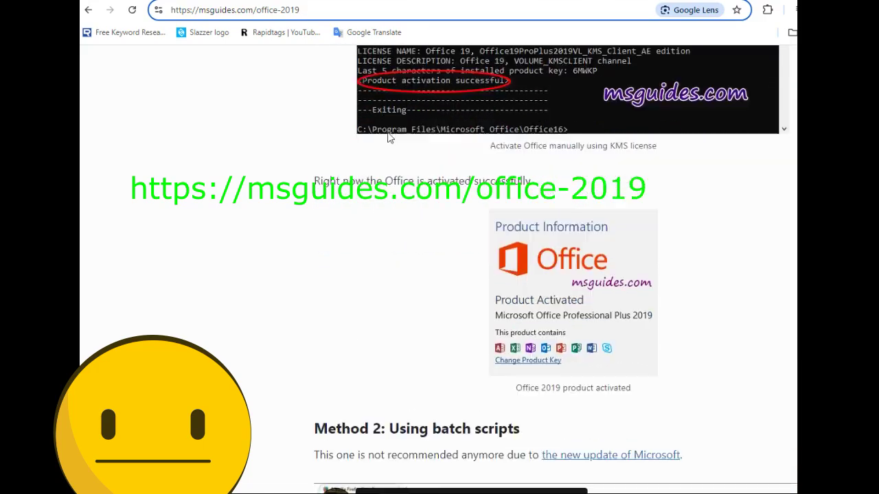
- Review the batch script under Method 2 and the instructions for saving it as a .cmd file
{"action": "scroll", "coordinate": [387, 137], "scroll_direction": "down", "scroll_amount": 5}
{"action": "scroll", "coordinate": [387, 138], "scroll_direction": "down", "scroll_amount": 1}
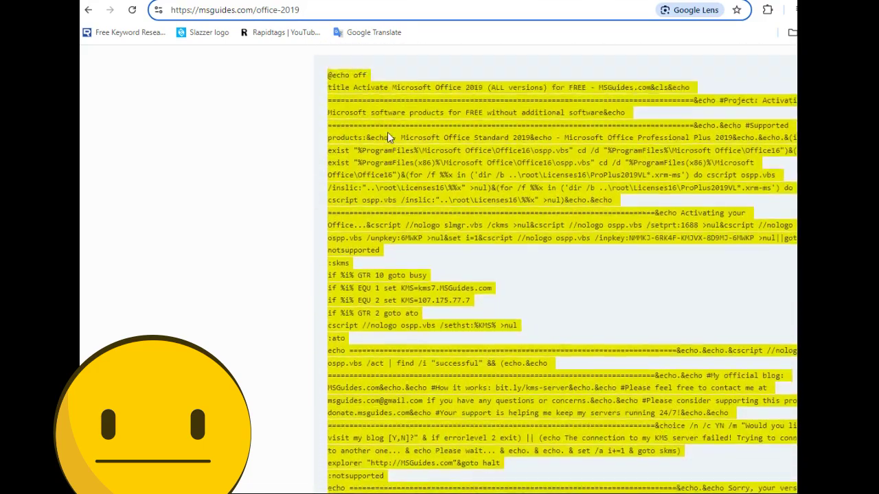
{"action": "scroll", "coordinate": [387, 137], "scroll_direction": "up", "scroll_amount": 1}
{"action": "scroll", "coordinate": [387, 137], "scroll_direction": "down", "scroll_amount": 5}
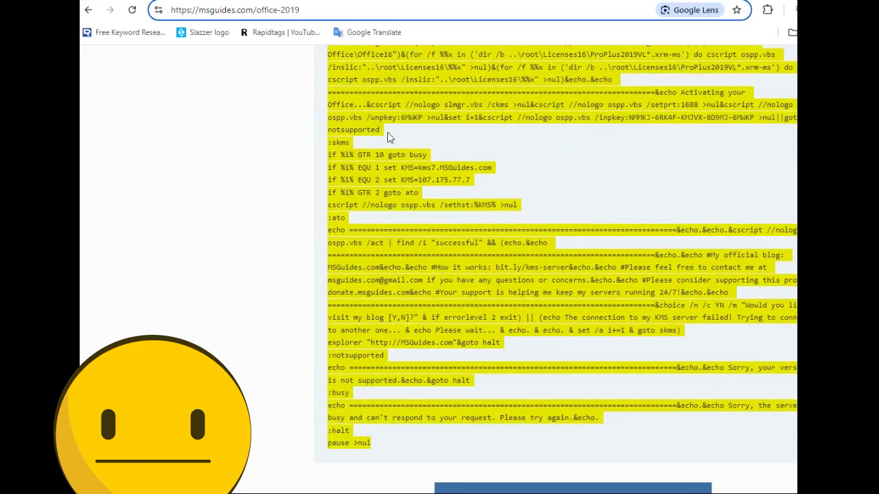
{"action": "scroll", "coordinate": [387, 134], "scroll_direction": "down", "scroll_amount": 7}
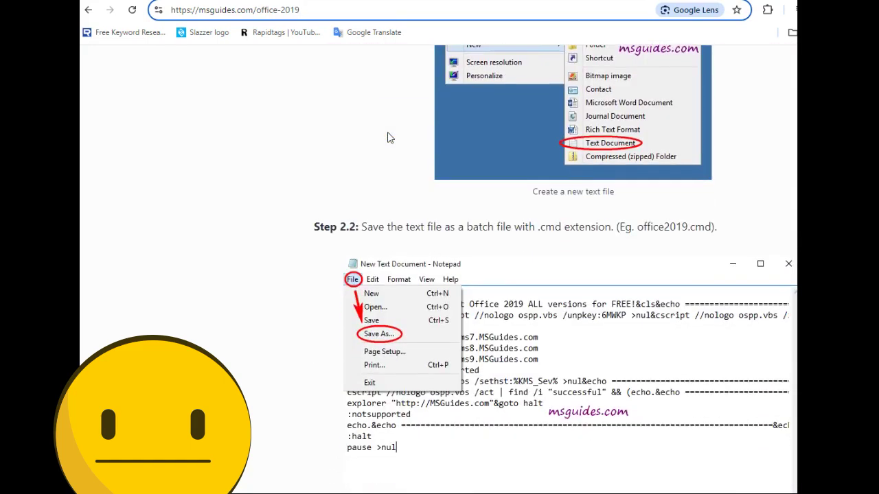
{"action": "scroll", "coordinate": [387, 136], "scroll_direction": "down", "scroll_amount": 1}
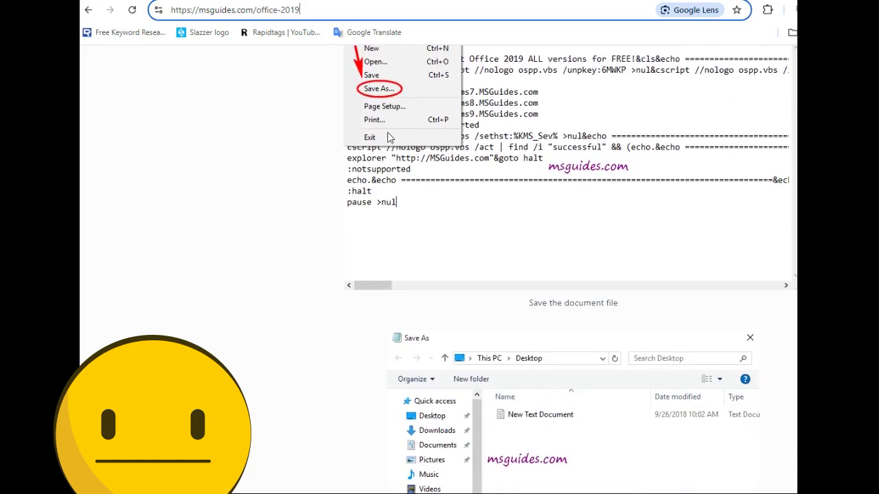
{"action": "scroll", "coordinate": [387, 135], "scroll_direction": "down", "scroll_amount": 3}
{"action": "scroll", "coordinate": [387, 138], "scroll_direction": "down", "scroll_amount": 2}
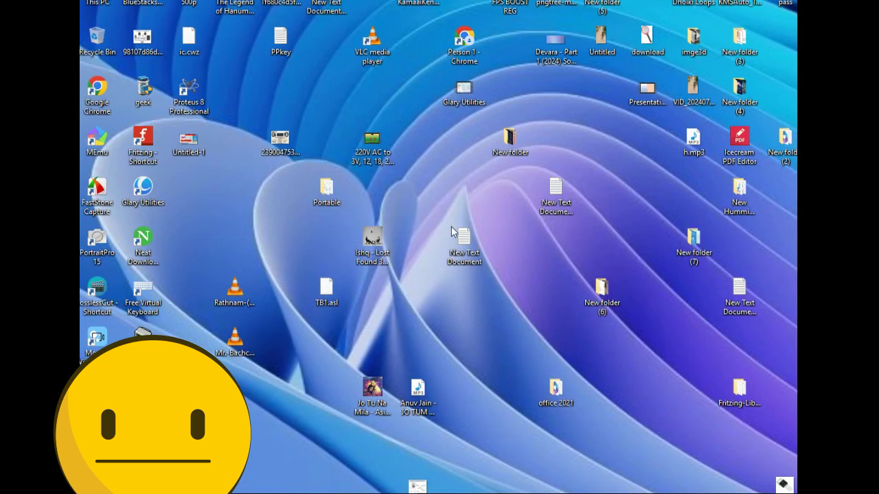
- Move the existing New Text Document beside New folder (7) and create a new text document in its place on the desktop
{"action": "left_click_drag", "start_coordinate": [448, 229], "coordinate": [742, 242]}
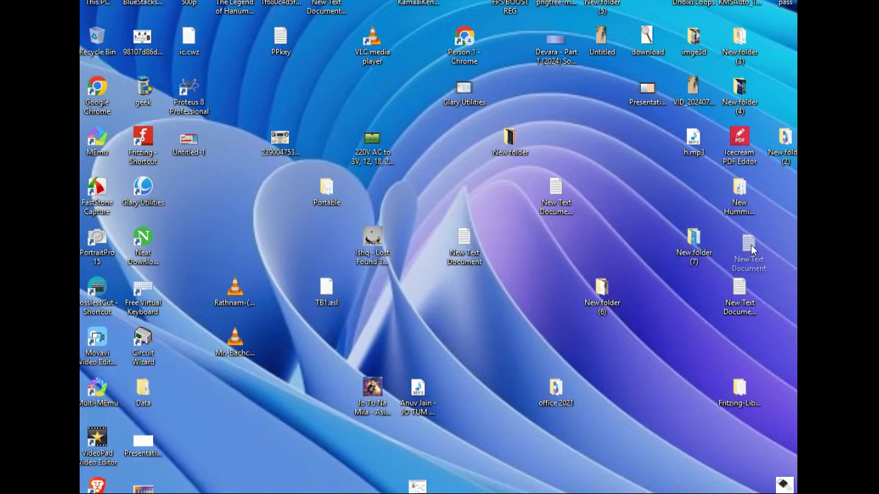
{"action": "right_click", "coordinate": [435, 223]}
{"action": "mouse_move", "coordinate": [507, 341]}
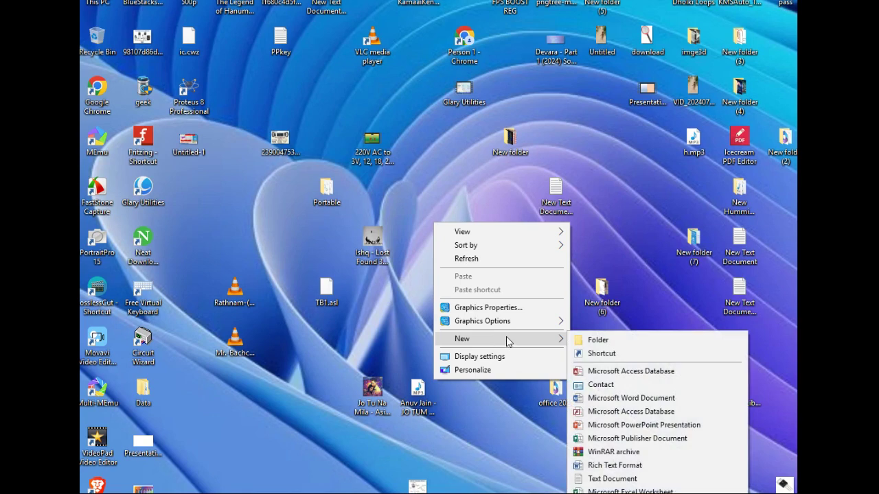
{"action": "left_click", "coordinate": [607, 478]}
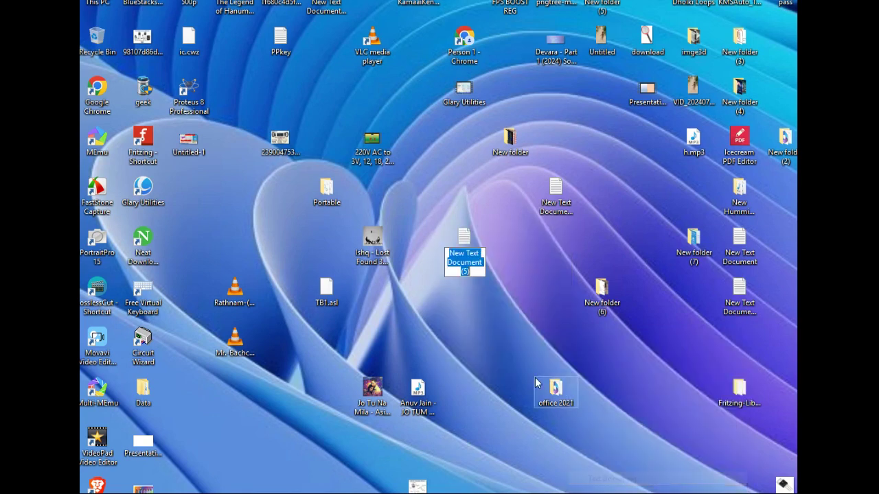
{"action": "left_click", "coordinate": [466, 247]}
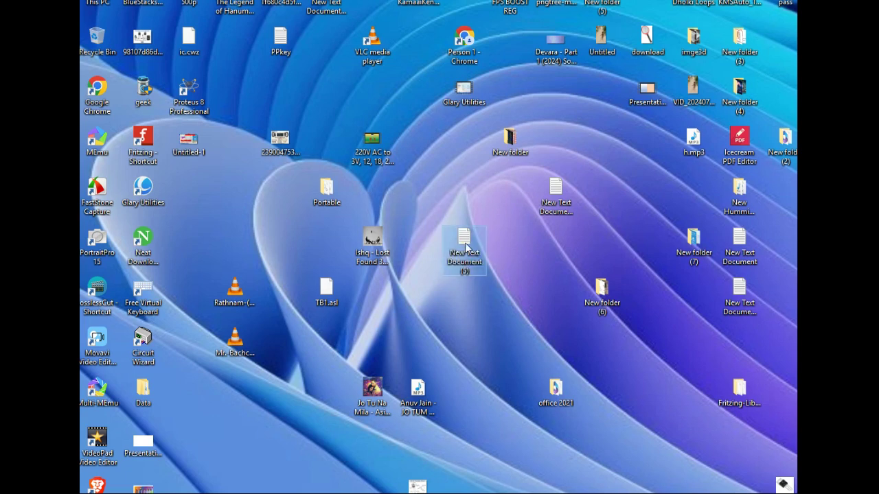
- Open New Text Document (5) from the desktop and paste the copied batch script into it
{"action": "double_click", "coordinate": [465, 247]}
{"action": "right_click", "coordinate": [379, 162]}
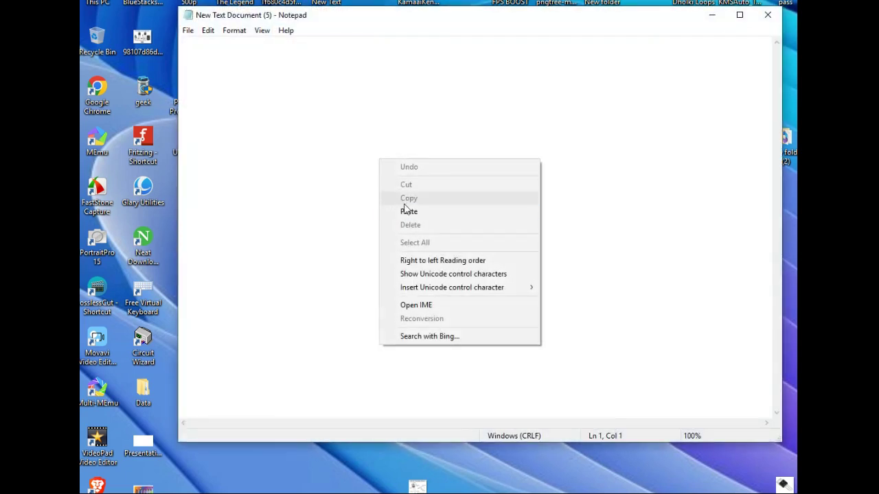
{"action": "left_click", "coordinate": [408, 211]}
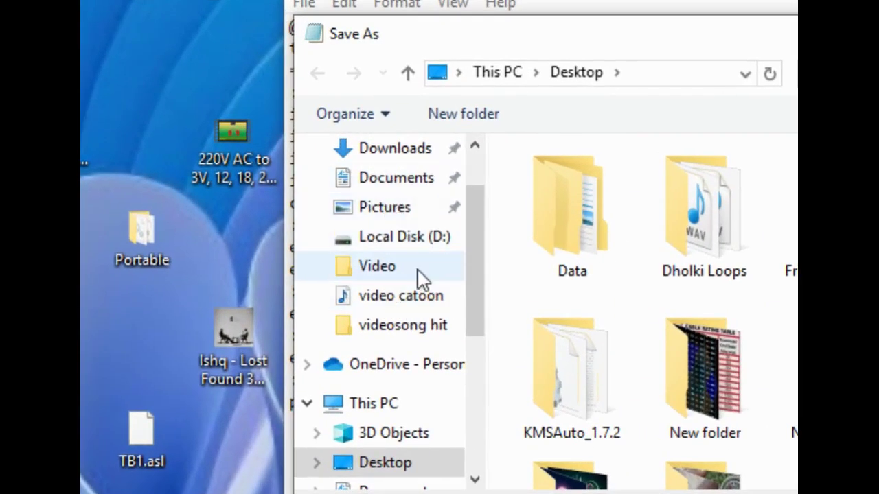
- Choose the Desktop as the save location for the script and replace the suggested file name with Office
{"action": "scroll", "coordinate": [463, 211], "scroll_direction": "up", "scroll_amount": 1}
{"action": "left_click", "coordinate": [385, 201]}
{"action": "left_click", "coordinate": [610, 349]}
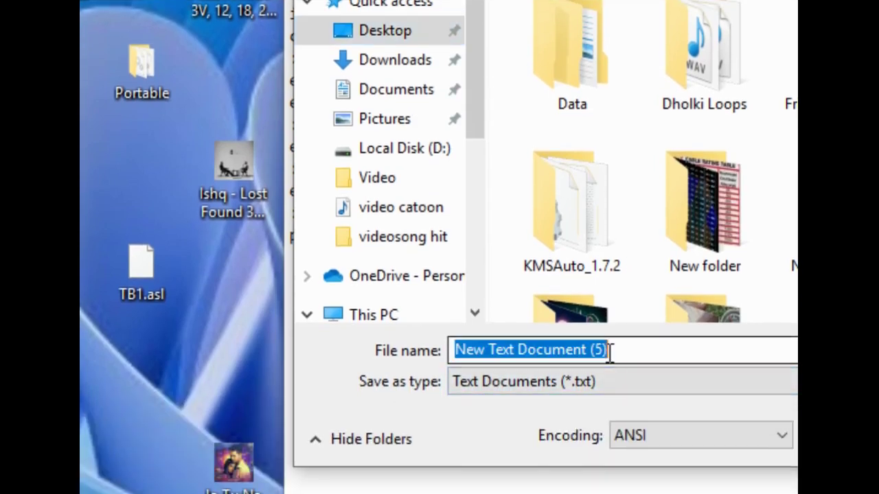
{"action": "right_click", "coordinate": [590, 343]}
{"action": "left_click", "coordinate": [655, 448]}
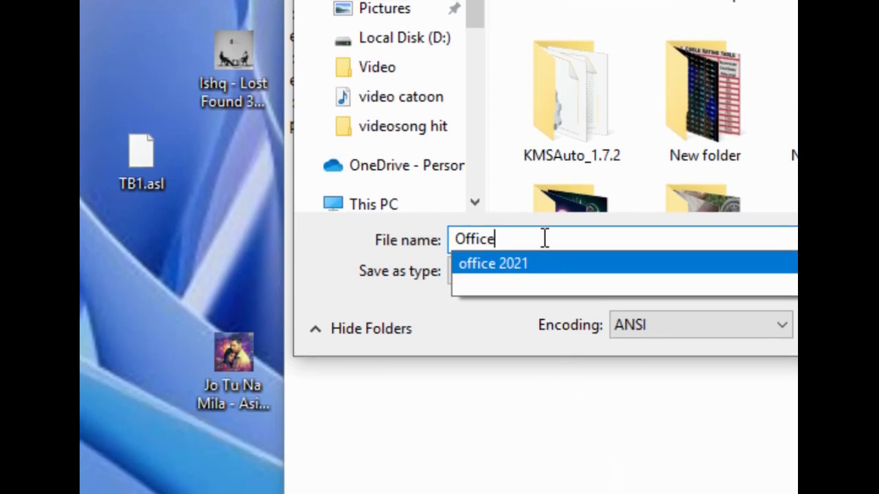
{"action": "right_click", "coordinate": [503, 239]}
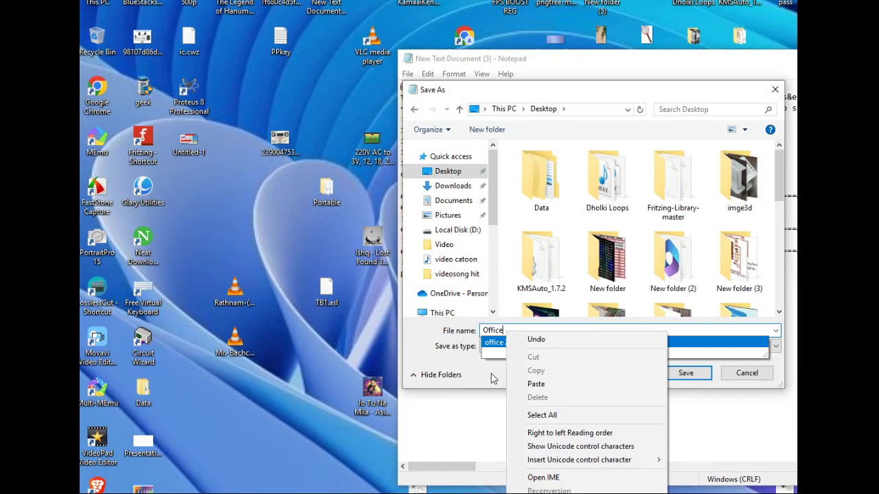
{"action": "left_click", "coordinate": [479, 337]}
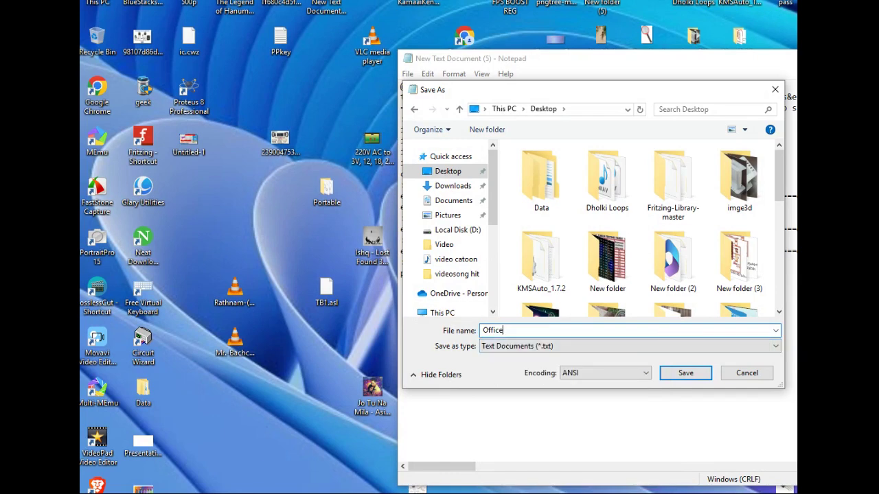
- Launch Free Virtual Keyboard from the desktop and place it beside the Save As dialog
{"action": "left_click", "coordinate": [145, 296]}
{"action": "double_click", "coordinate": [145, 296]}
{"action": "left_click_drag", "start_coordinate": [385, 398], "coordinate": [255, 324]}
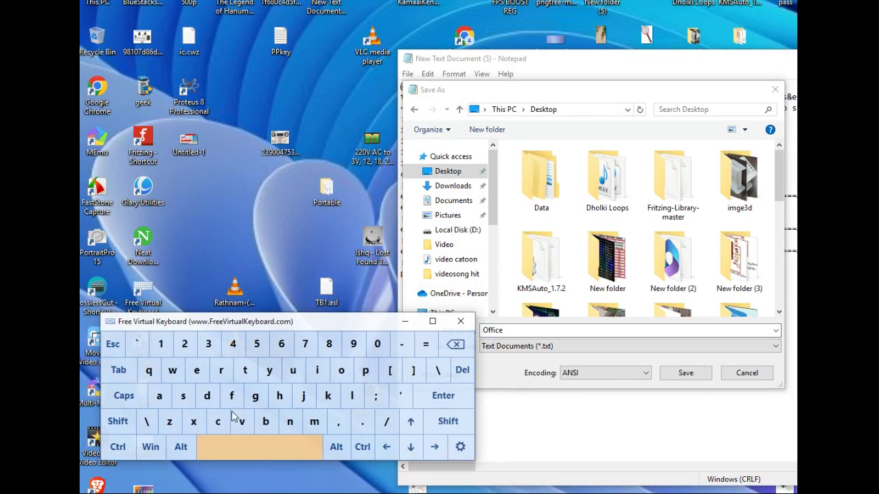
- Complete the file name as Office2019.cmd with the virtual keyboard, minimize the keyboard, and save the script
{"action": "left_click", "coordinate": [185, 347]}
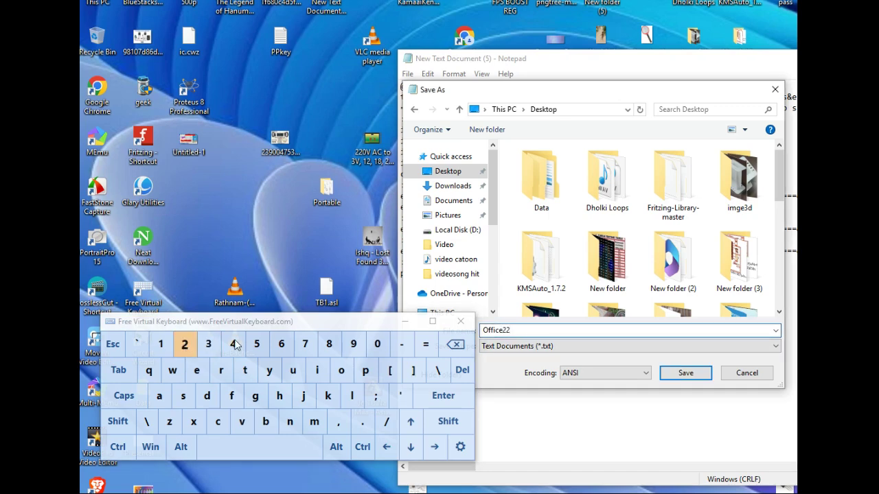
{"action": "left_click", "coordinate": [455, 344]}
{"action": "left_click", "coordinate": [377, 344]}
{"action": "left_click", "coordinate": [161, 344]}
{"action": "left_click", "coordinate": [354, 344]}
{"action": "left_click", "coordinate": [362, 422]}
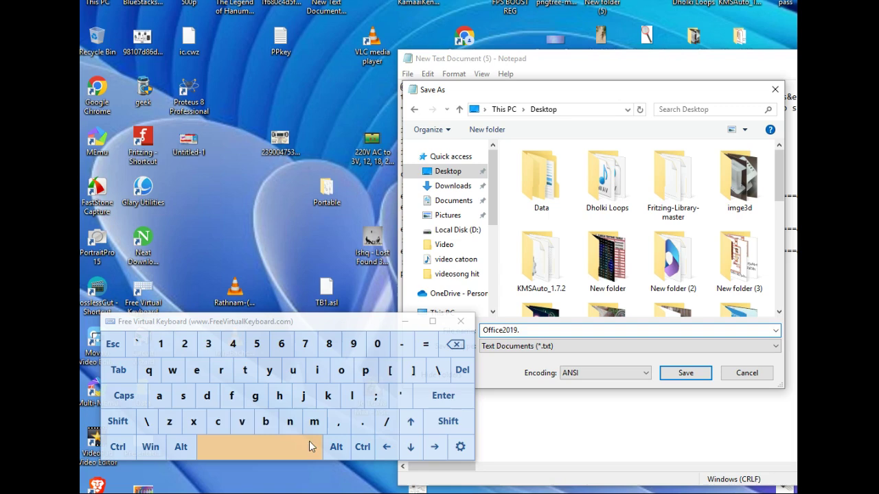
{"action": "left_click", "coordinate": [217, 422]}
{"action": "left_click", "coordinate": [314, 422]}
{"action": "left_click", "coordinate": [207, 395]}
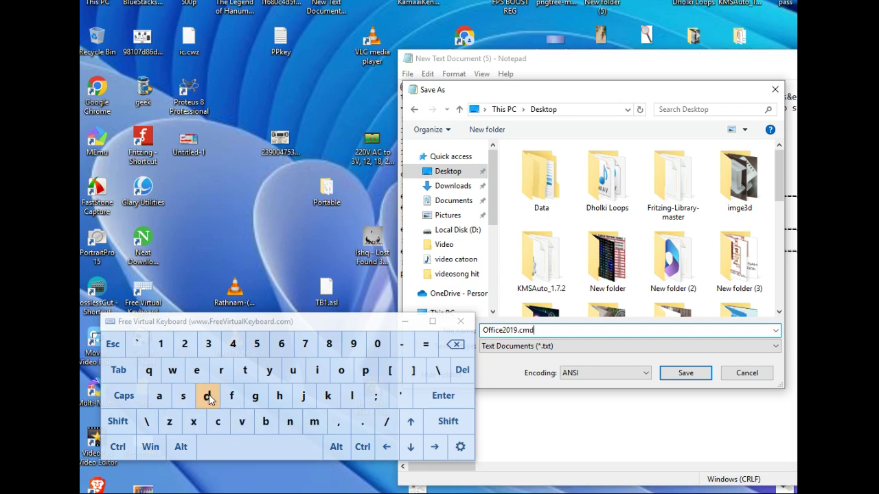
{"action": "left_click", "coordinate": [405, 321]}
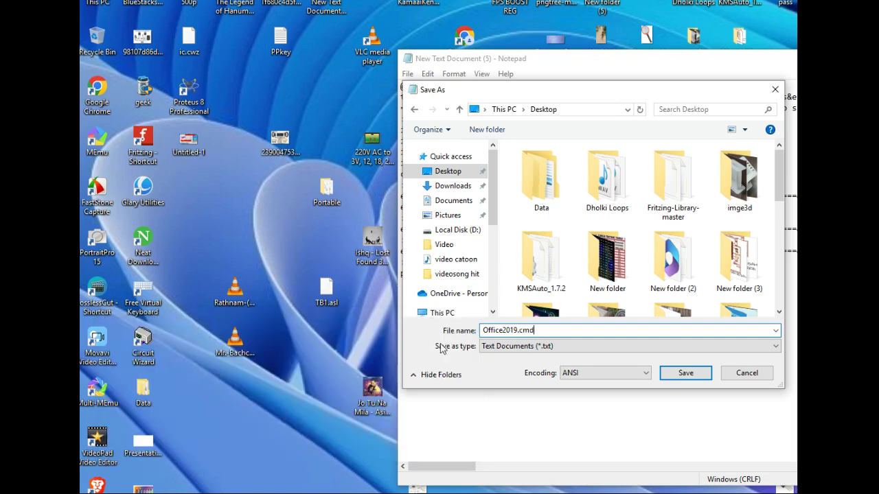
{"action": "left_click", "coordinate": [687, 376]}
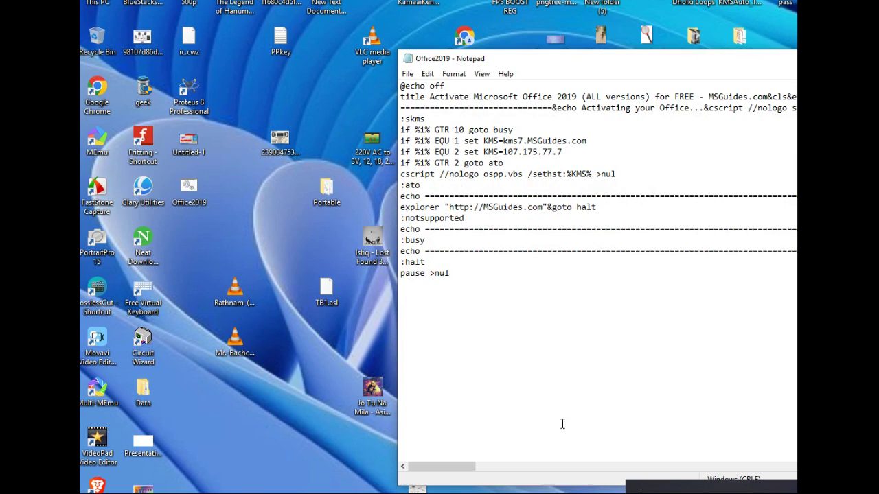
- Look over the rest of the saved Office2019 script and close Notepad
{"action": "left_click", "coordinate": [615, 469]}
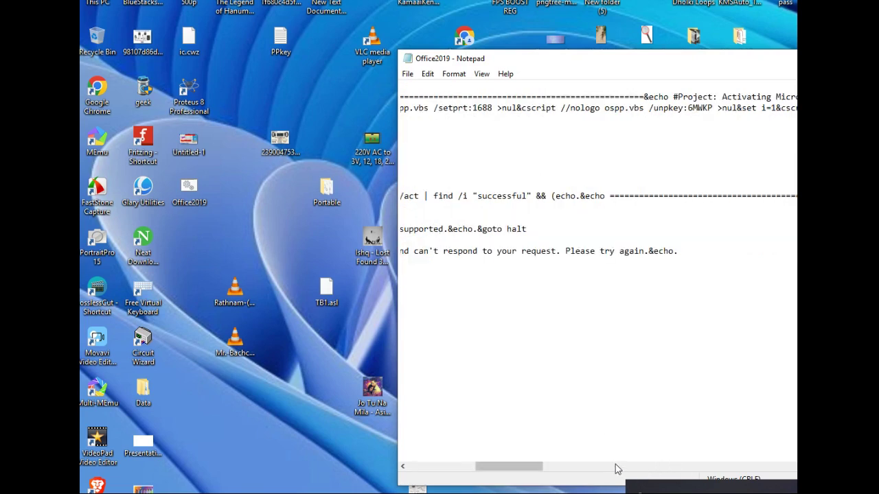
{"action": "left_click_drag", "start_coordinate": [720, 62], "coordinate": [515, 64]}
{"action": "left_click", "coordinate": [759, 59]}
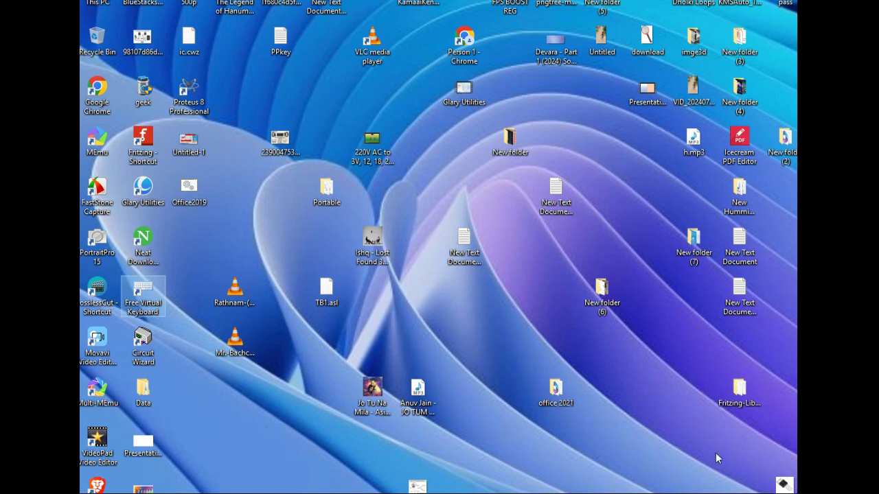
- Try to run the Office2019 script on the desktop as administrator
{"action": "right_click", "coordinate": [196, 195]}
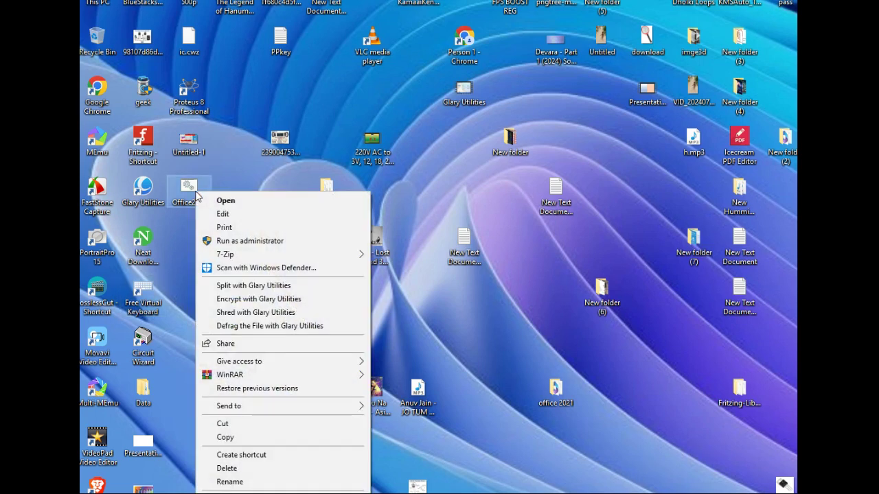
{"action": "left_click", "coordinate": [226, 242]}
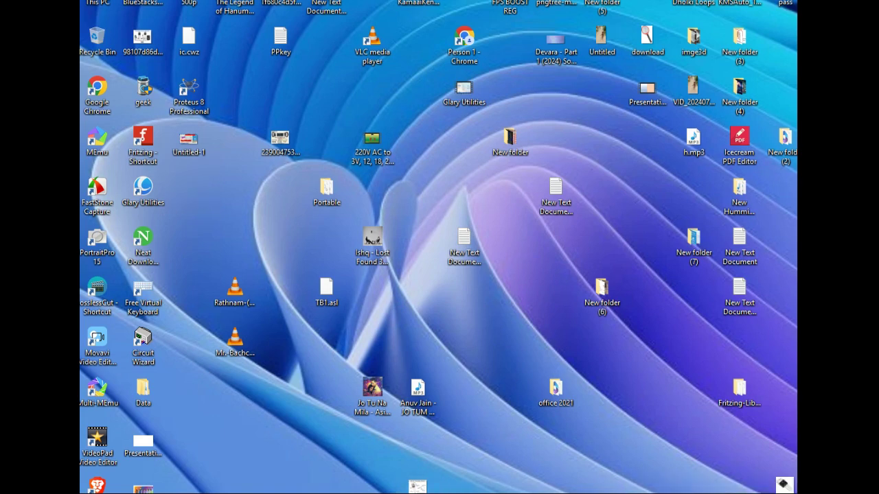
- Search Windows for the Windows Defender settings and open the Virus & threat protection settings
{"action": "key", "text": "super+s"}
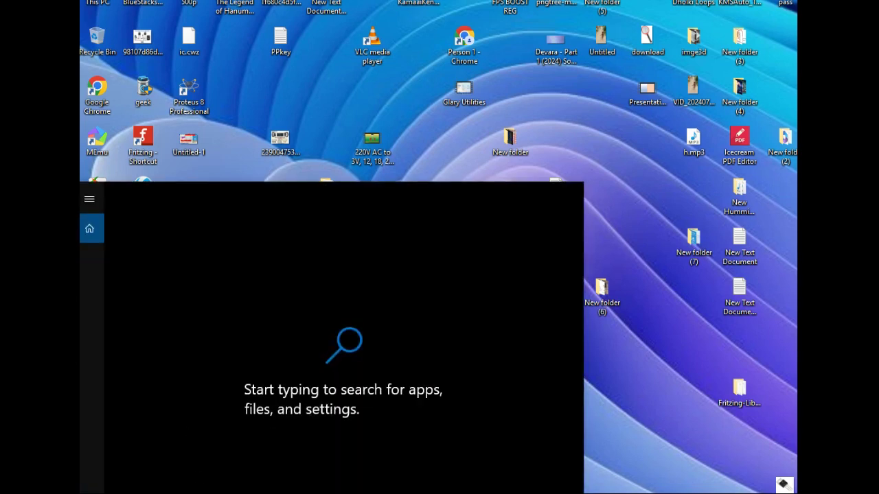
{"action": "type", "text": "d"}
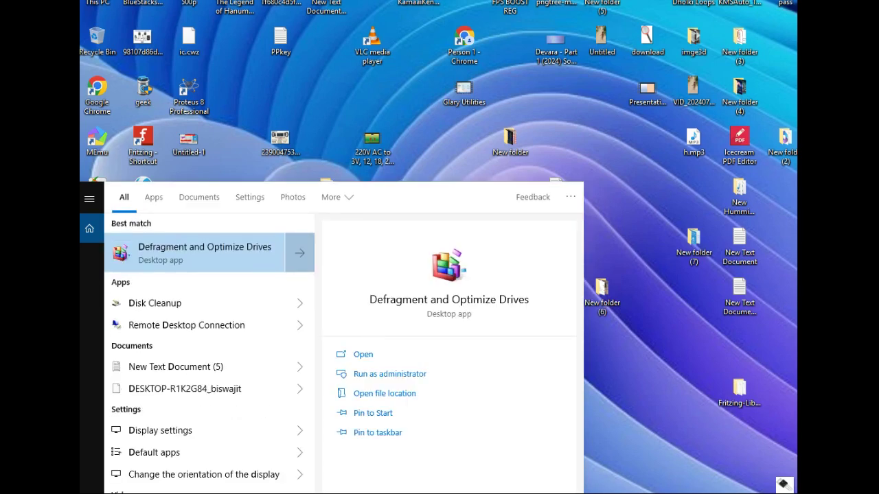
{"action": "key", "text": "BackSpace"}
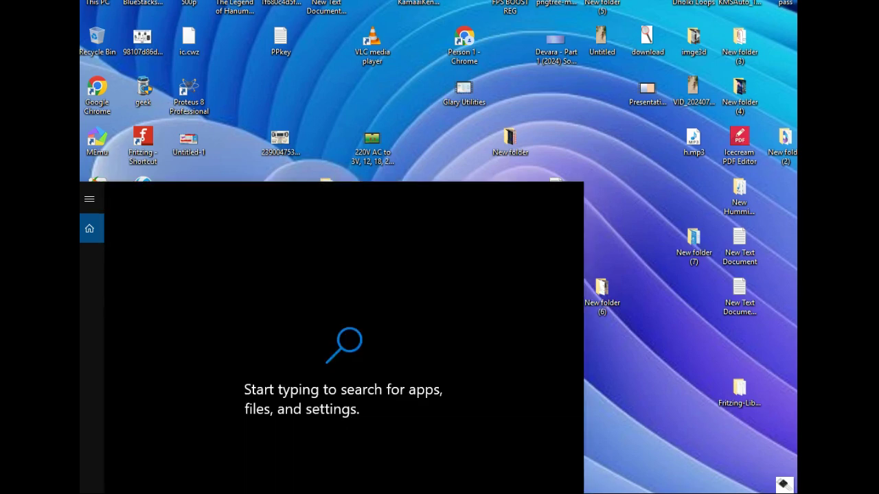
{"action": "type", "text": "w"}
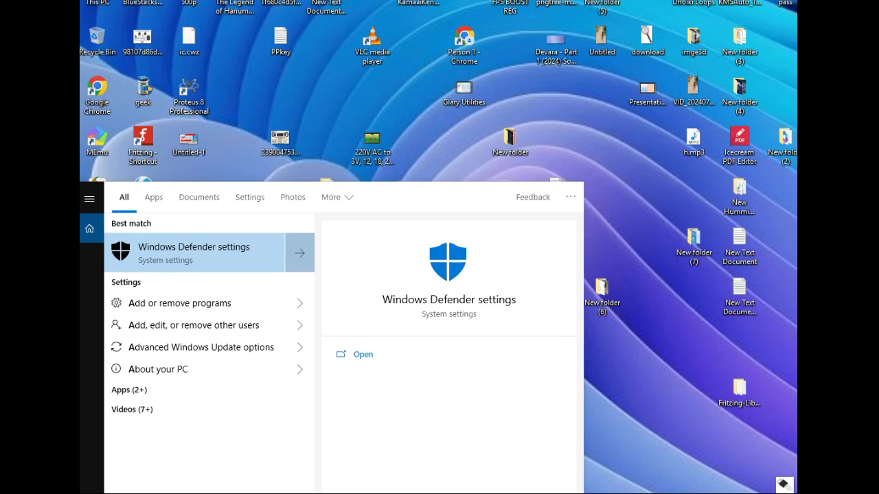
{"action": "left_click", "coordinate": [220, 250]}
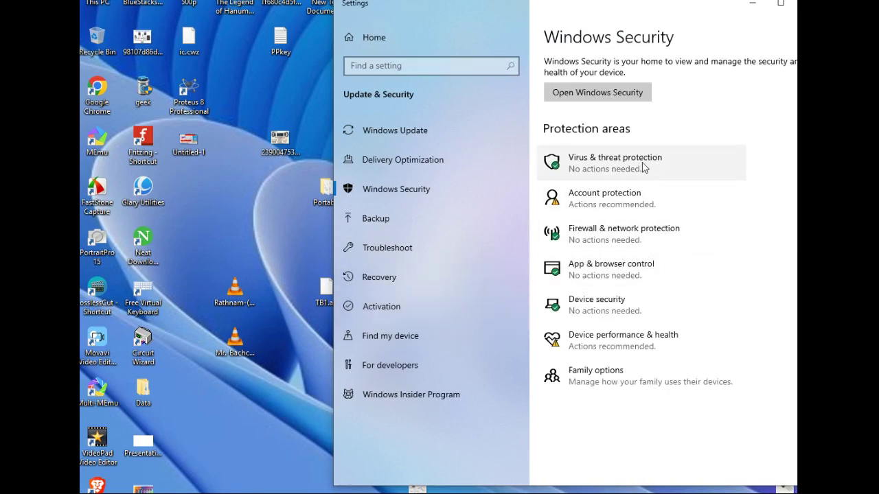
{"action": "left_click", "coordinate": [642, 166]}
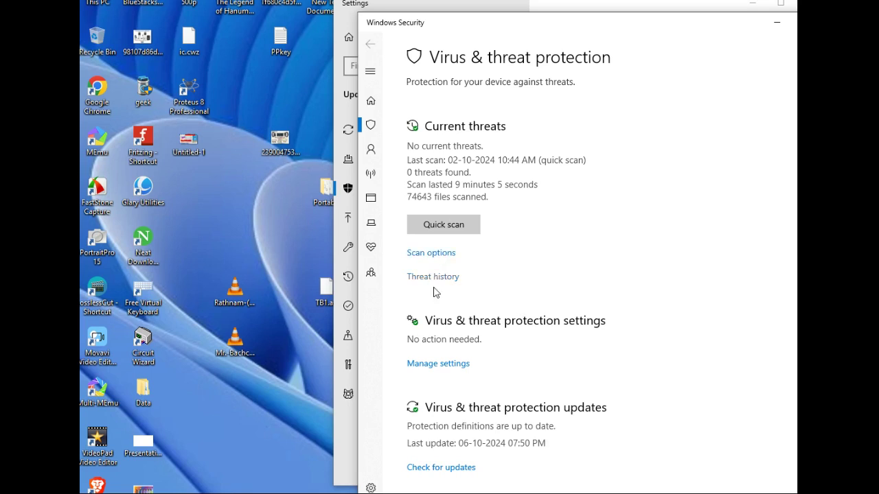
{"action": "left_click", "coordinate": [464, 363]}
- Turn off real-time protection, cloud-delivered protection and automatic sample submission, then minimize the Windows Security and Settings windows
{"action": "left_click", "coordinate": [424, 213]}
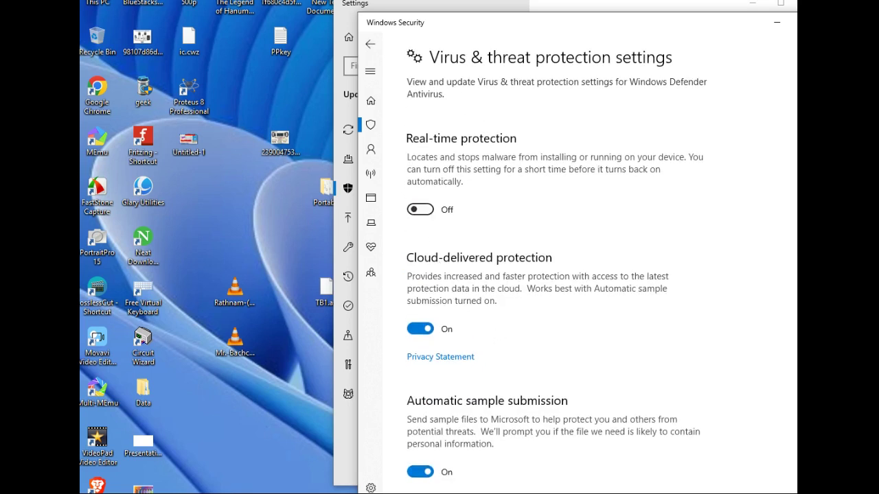
{"action": "left_click", "coordinate": [421, 354]}
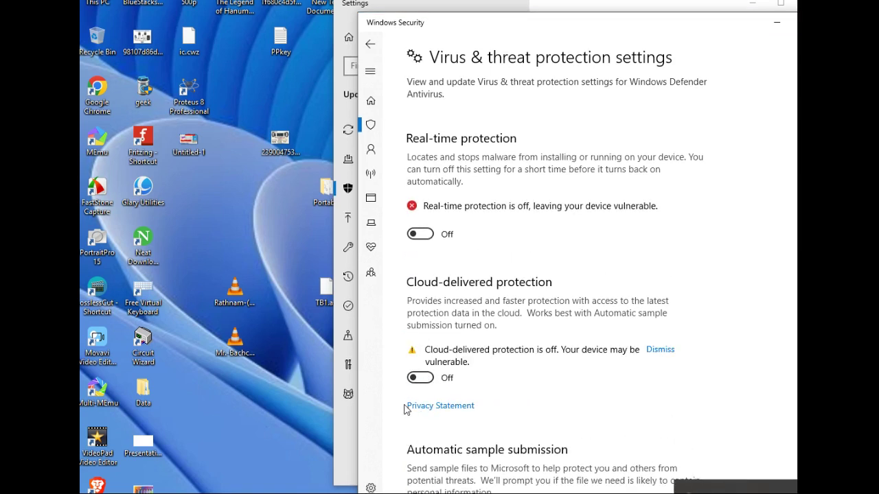
{"action": "scroll", "coordinate": [476, 390], "scroll_direction": "down", "scroll_amount": 3}
{"action": "left_click", "coordinate": [419, 379]}
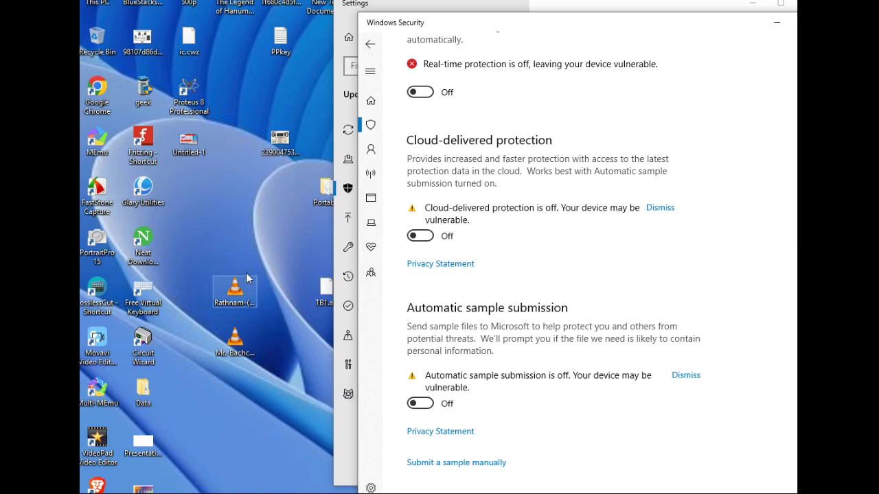
{"action": "left_click", "coordinate": [777, 23]}
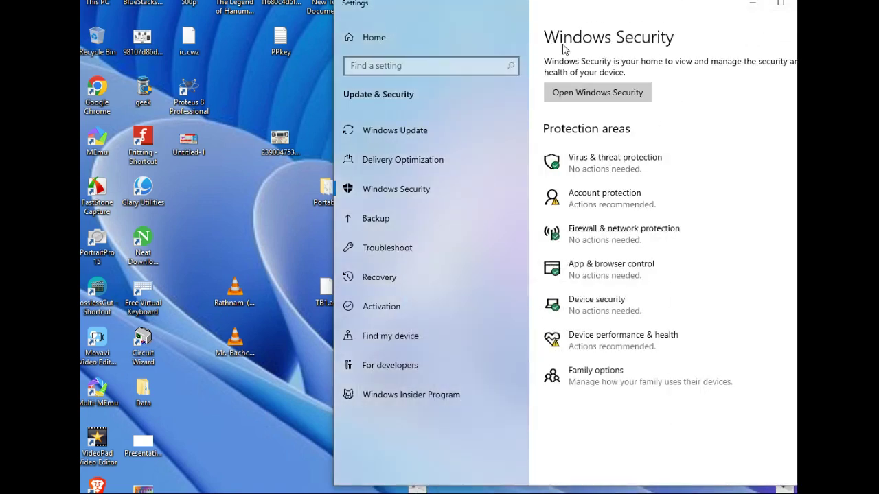
{"action": "left_click", "coordinate": [751, 4]}
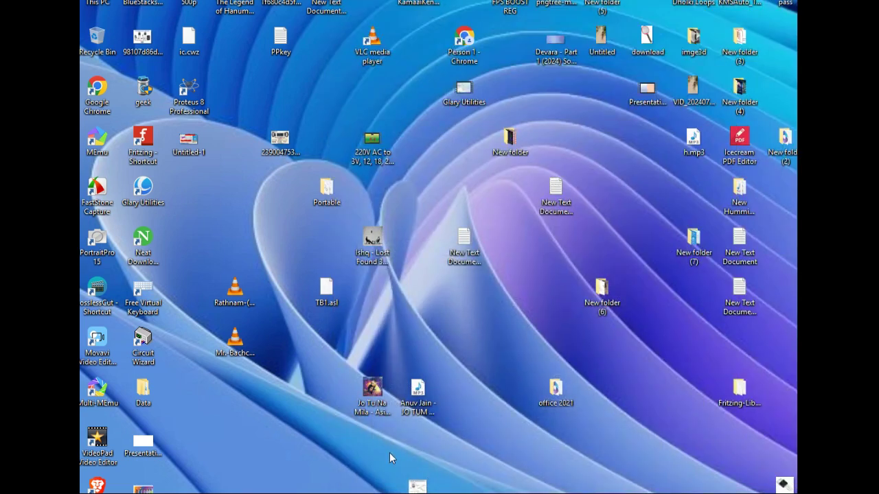
- Paste the batch script into New Text Document (4), save it to the desktop again as Office2019, and close Notepad
{"action": "double_click", "coordinate": [555, 206]}
{"action": "right_click", "coordinate": [348, 174]}
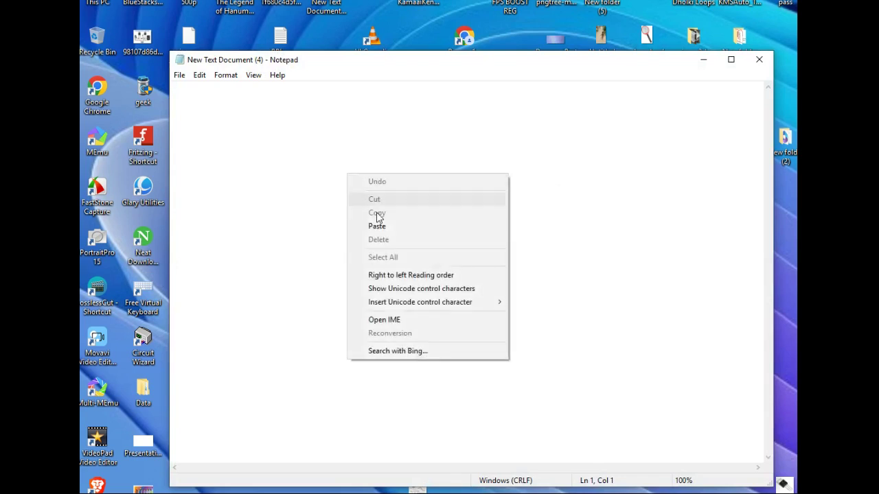
{"action": "left_click", "coordinate": [379, 226]}
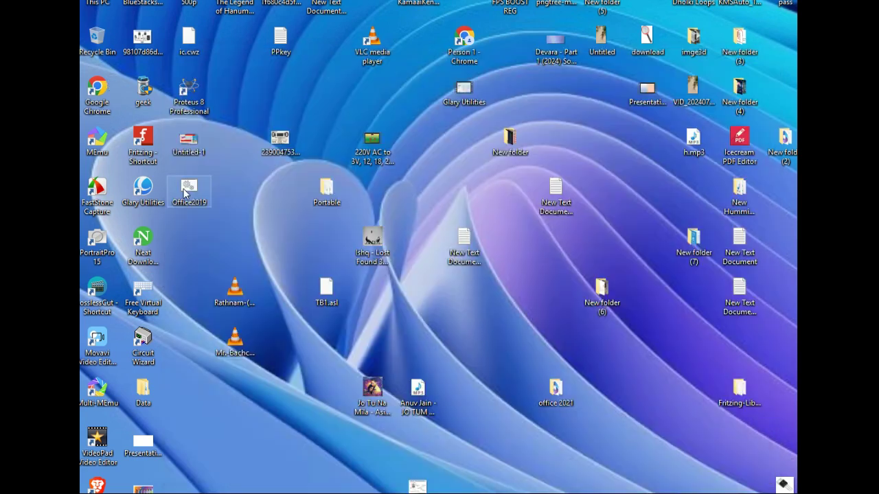
{"action": "key", "text": "alt+F4"}
- Run the Office2019 script as administrator, enlarge its console window, and decline the offer to visit the blog
{"action": "right_click", "coordinate": [185, 196]}
{"action": "left_click", "coordinate": [227, 238]}
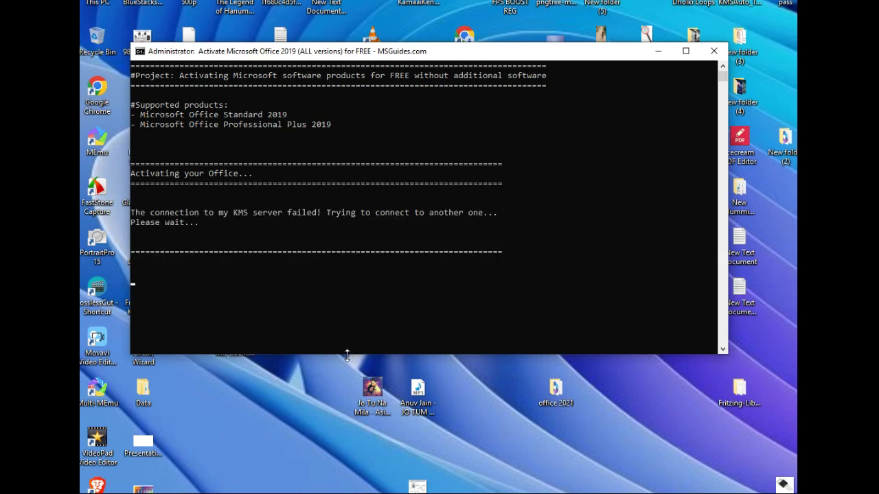
{"action": "left_click_drag", "start_coordinate": [347, 355], "coordinate": [356, 471]}
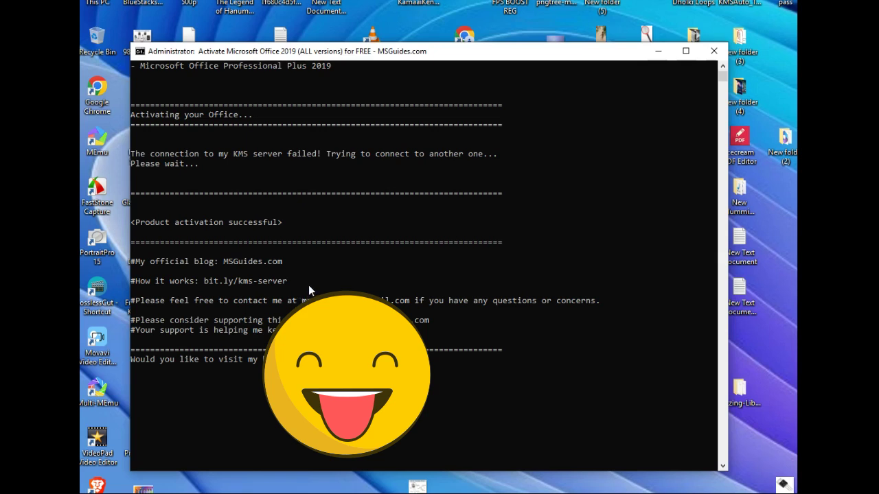
{"action": "key", "text": "n"}
- Bring up the virtual keyboard, search Windows for "p", and open PowerPoint
{"action": "key", "text": "super+s"}
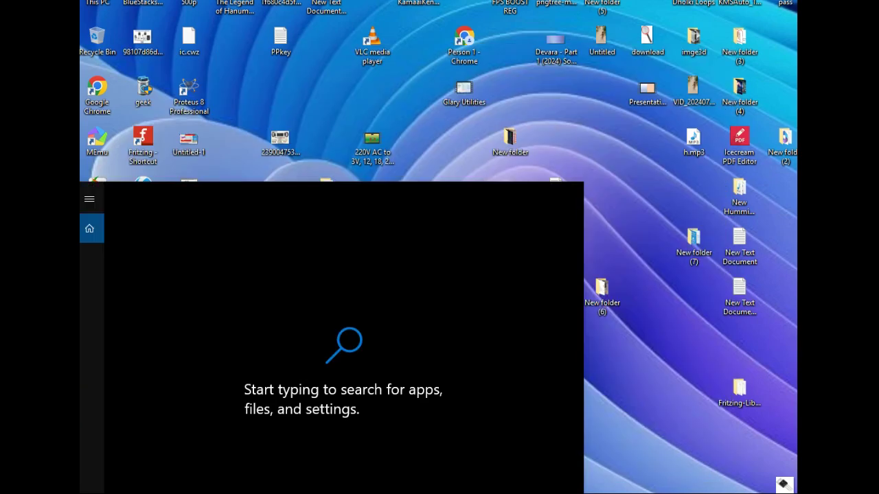
{"action": "key", "text": "Escape"}
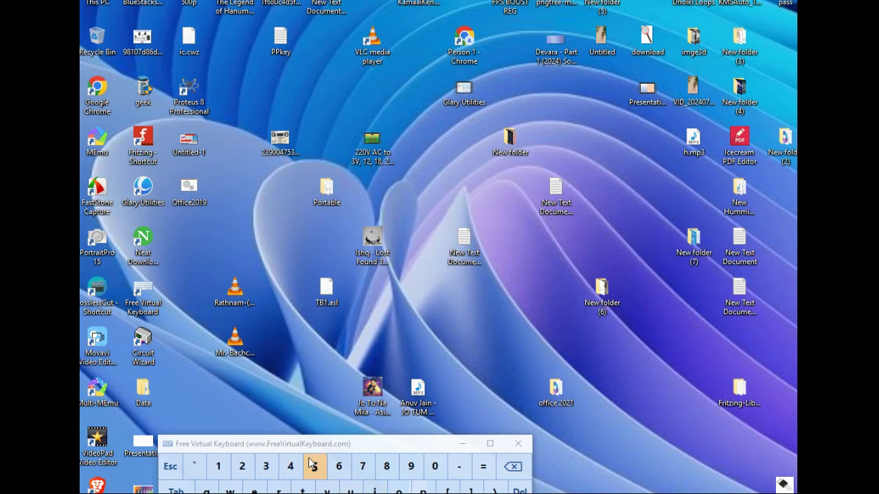
{"action": "left_click_drag", "start_coordinate": [325, 444], "coordinate": [576, 324]}
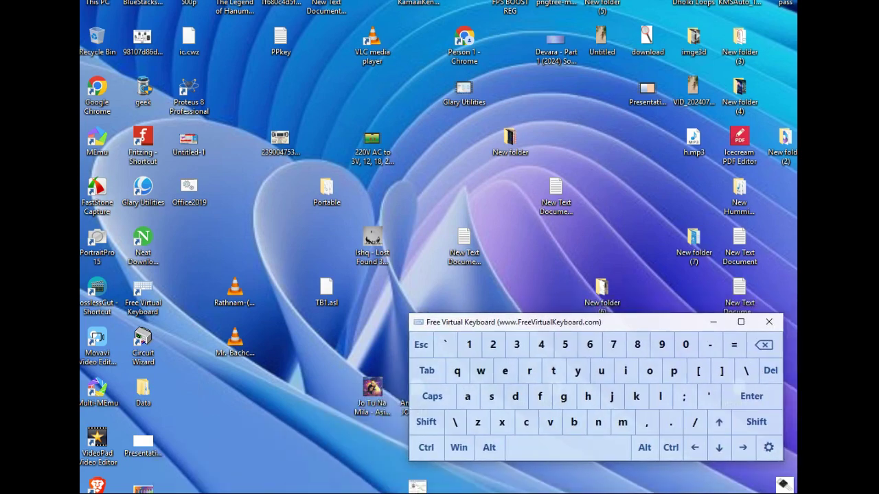
{"action": "key", "text": "super+s"}
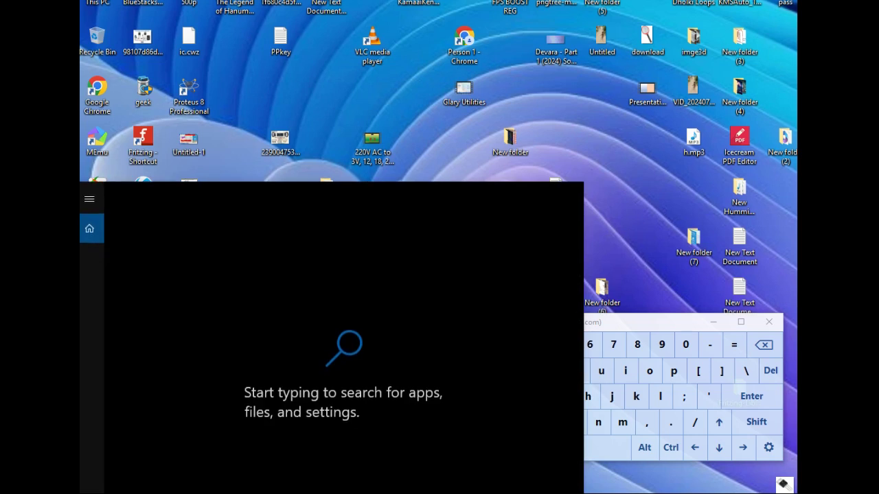
{"action": "left_click", "coordinate": [674, 375]}
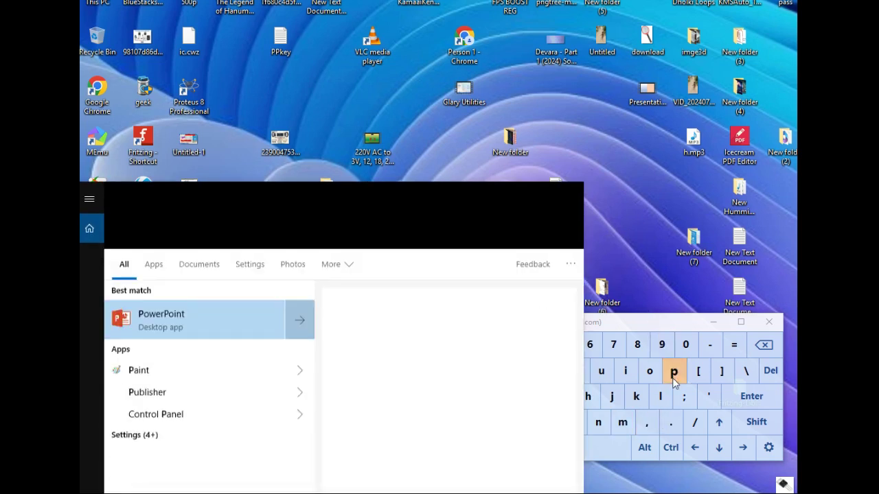
{"action": "left_click", "coordinate": [203, 260]}
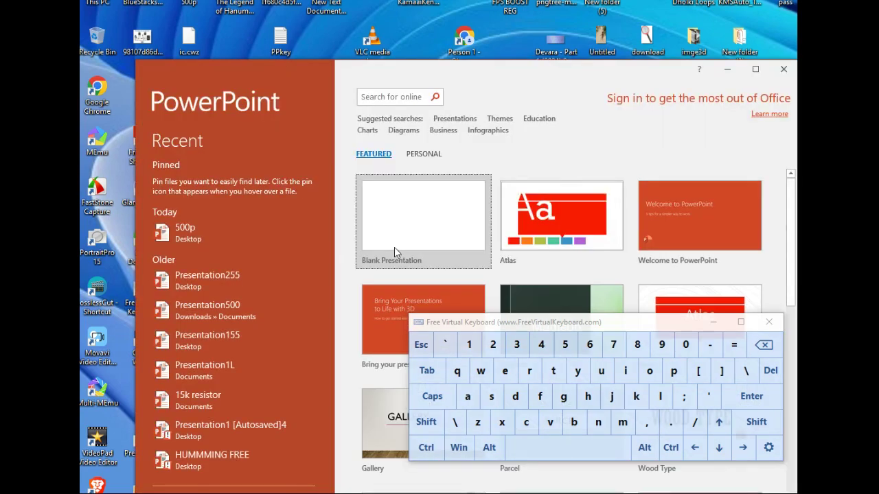
- Look over the PowerPoint start screen, then close PowerPoint and the virtual keyboard
{"action": "left_click_drag", "start_coordinate": [503, 69], "coordinate": [480, 25]}
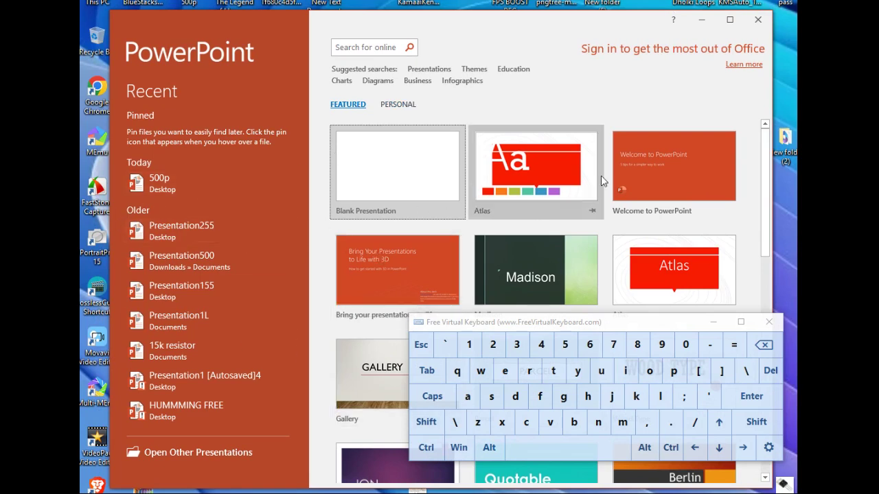
{"action": "left_click", "coordinate": [756, 21]}
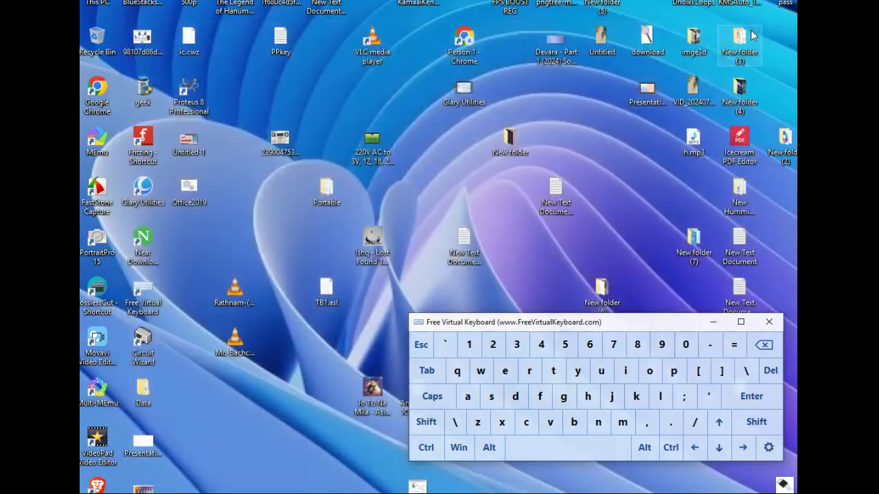
{"action": "left_click", "coordinate": [769, 324]}
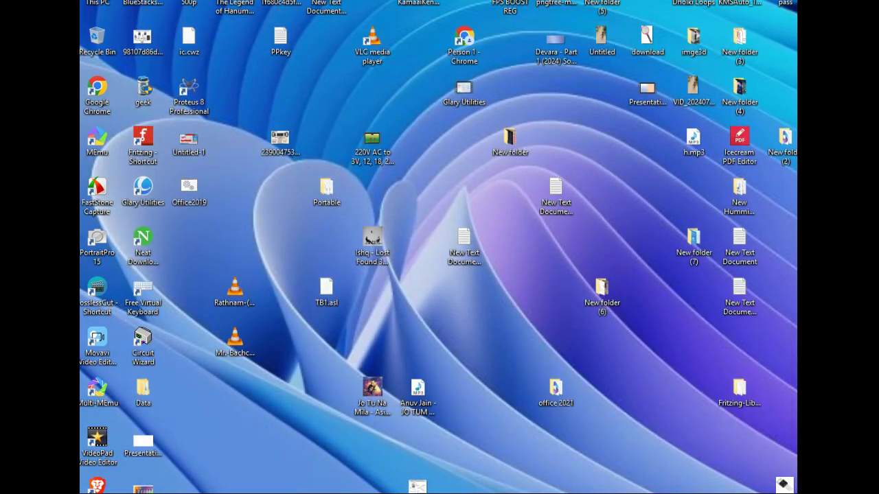